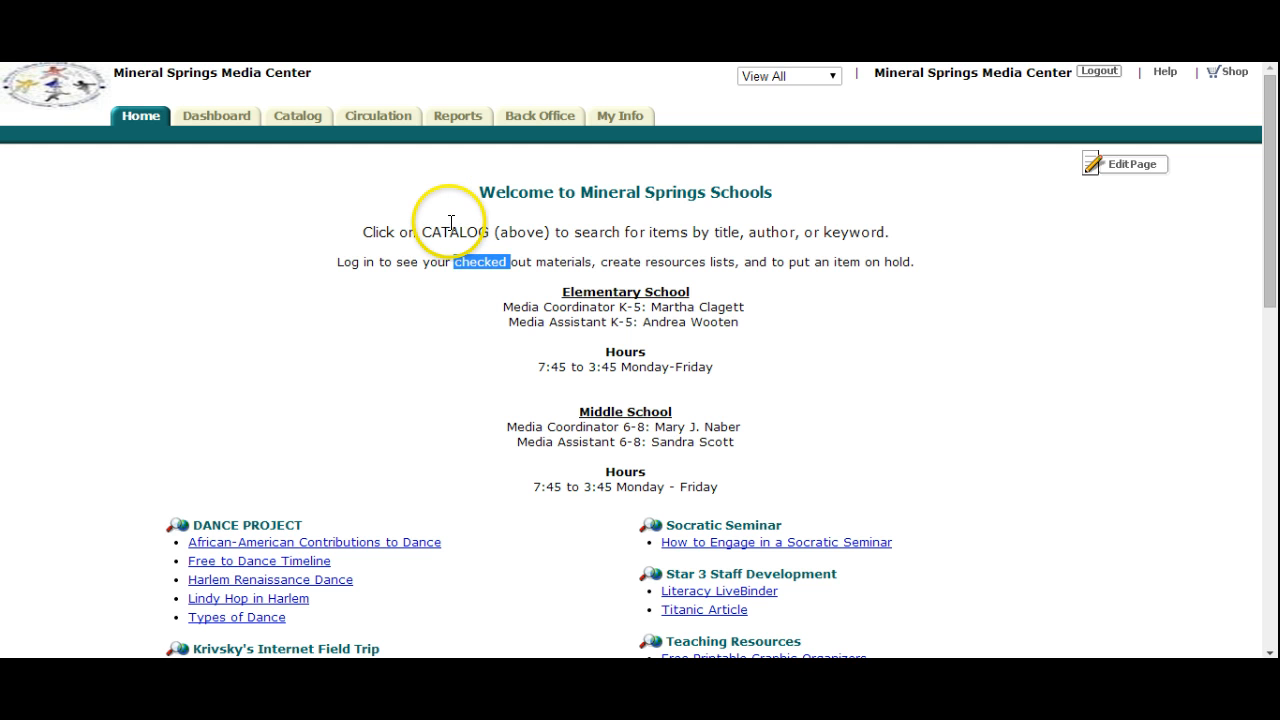
- Open the catalog's resource lists, view the contents of the Animal Adaptations list, and return to the list overview
click(448, 228)
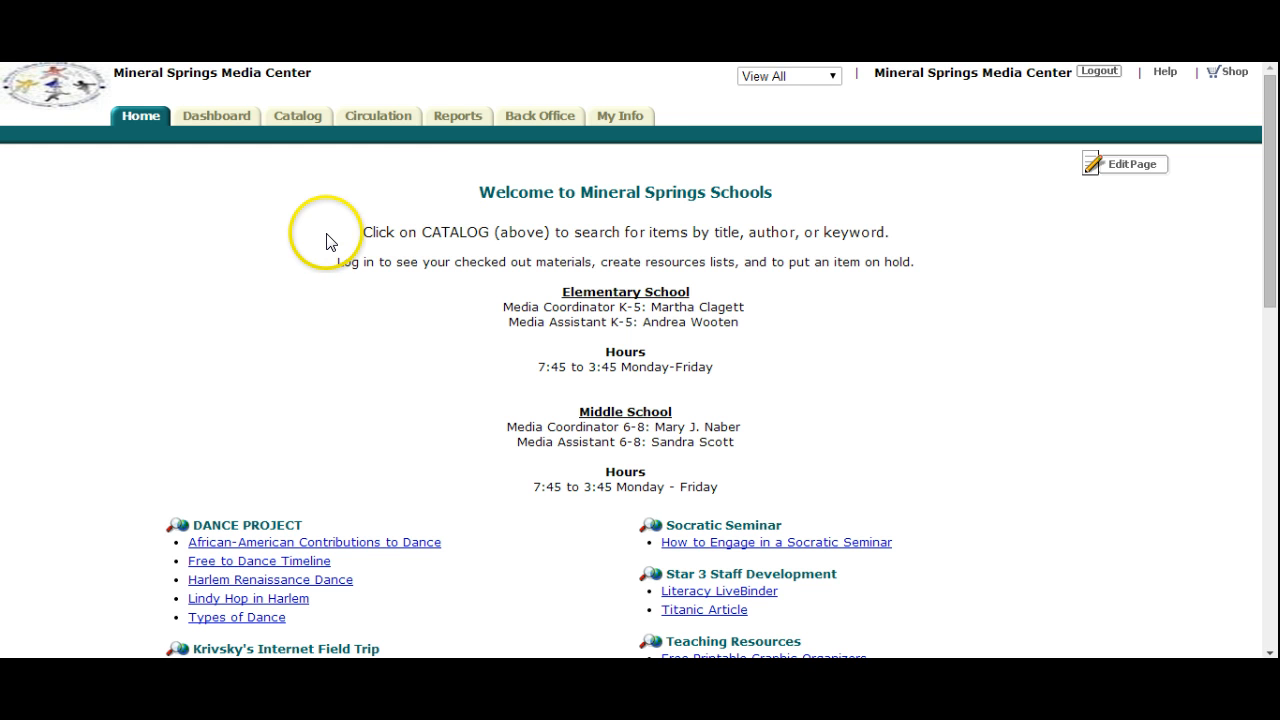
click(301, 122)
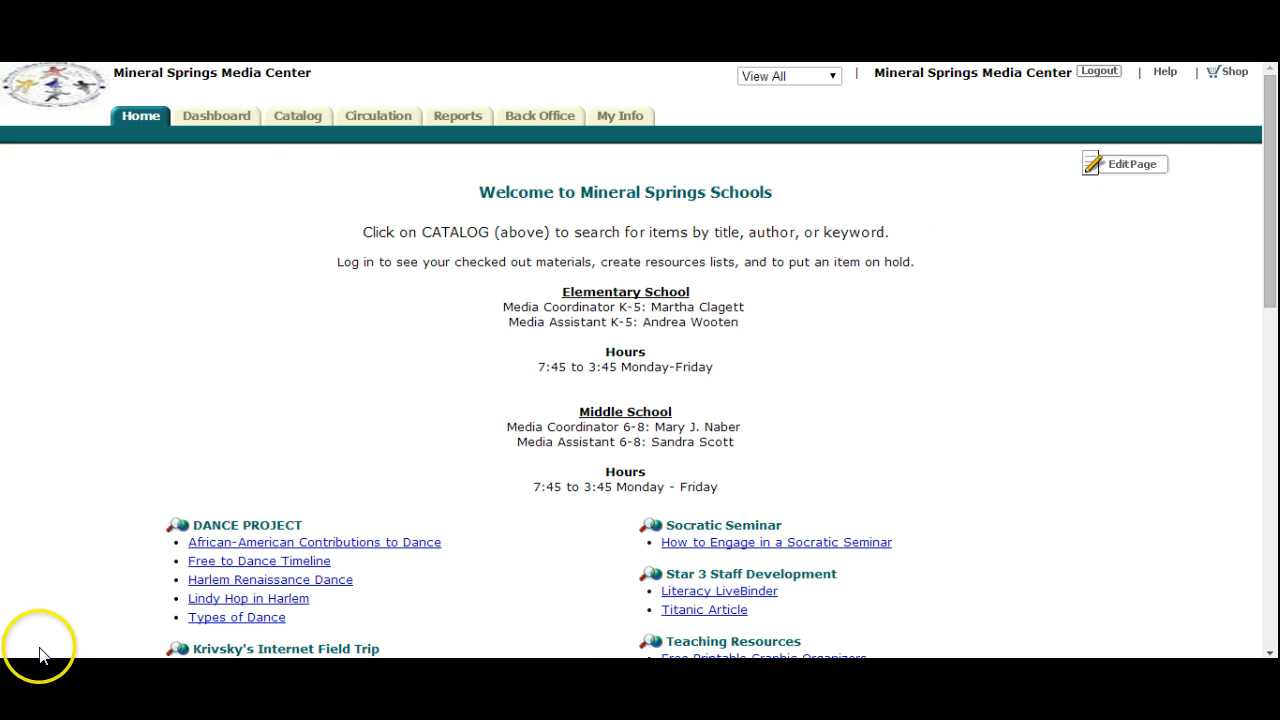
click(298, 120)
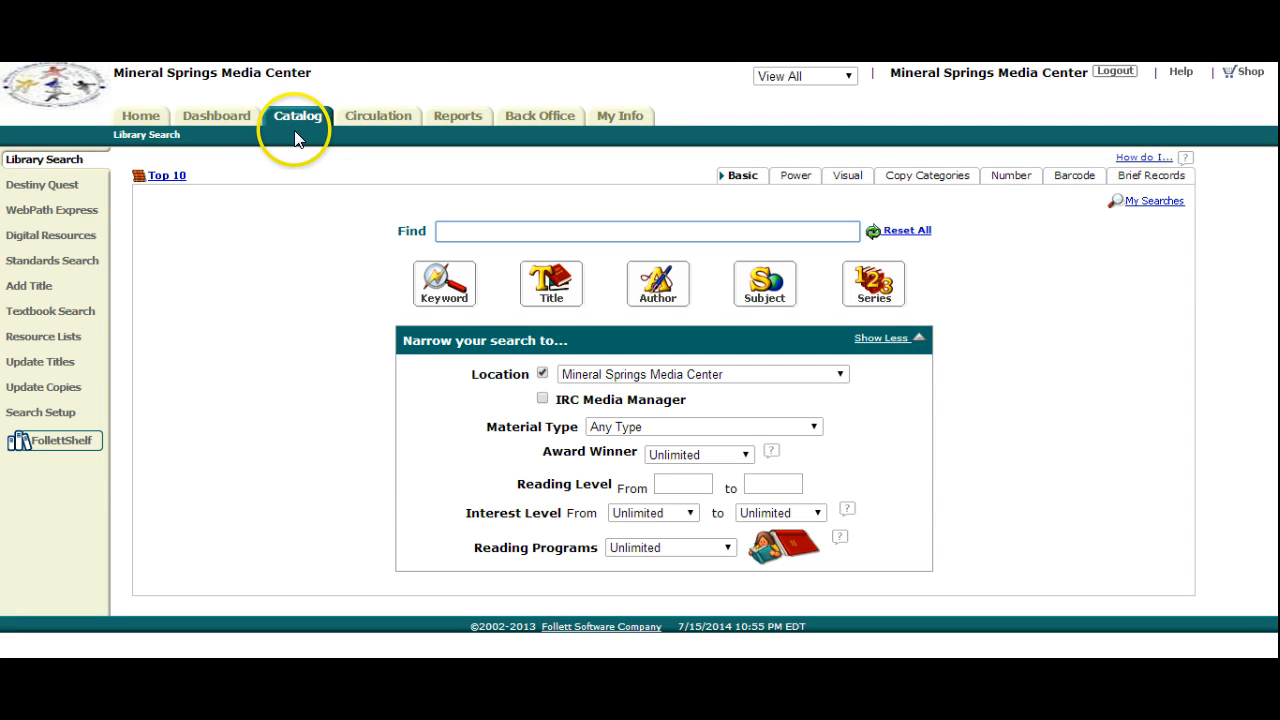
click(72, 338)
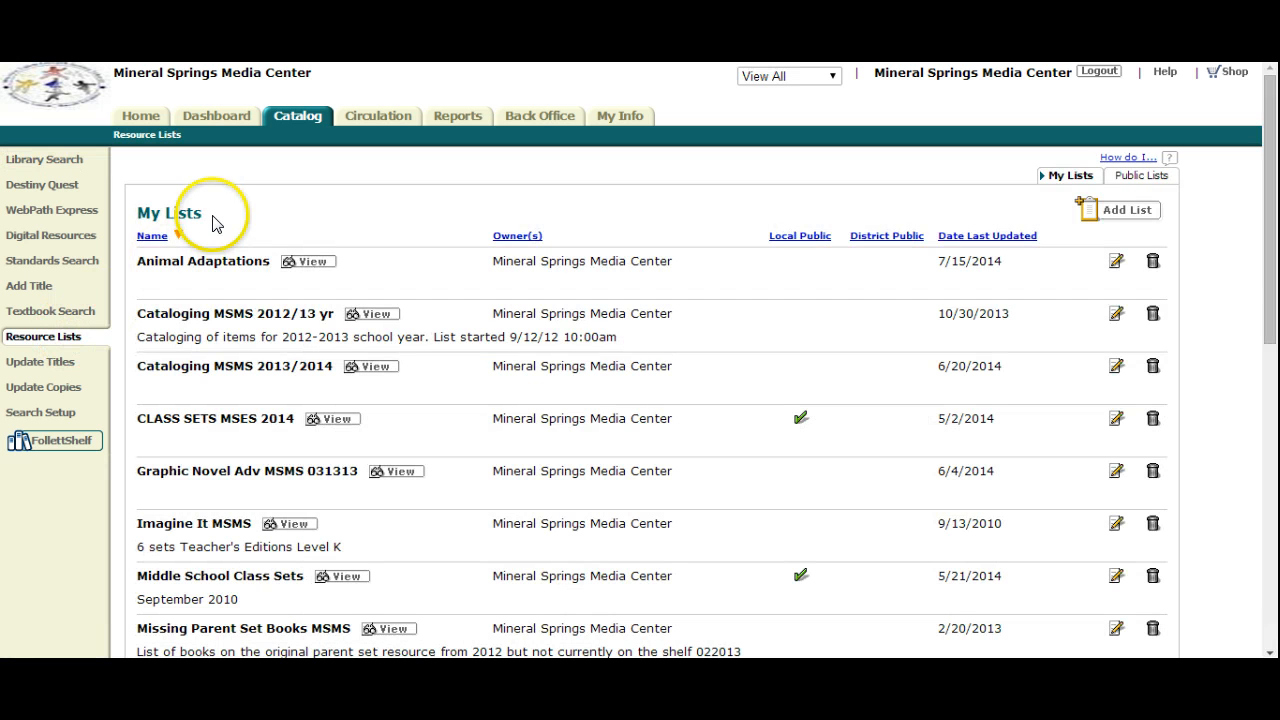
click(160, 235)
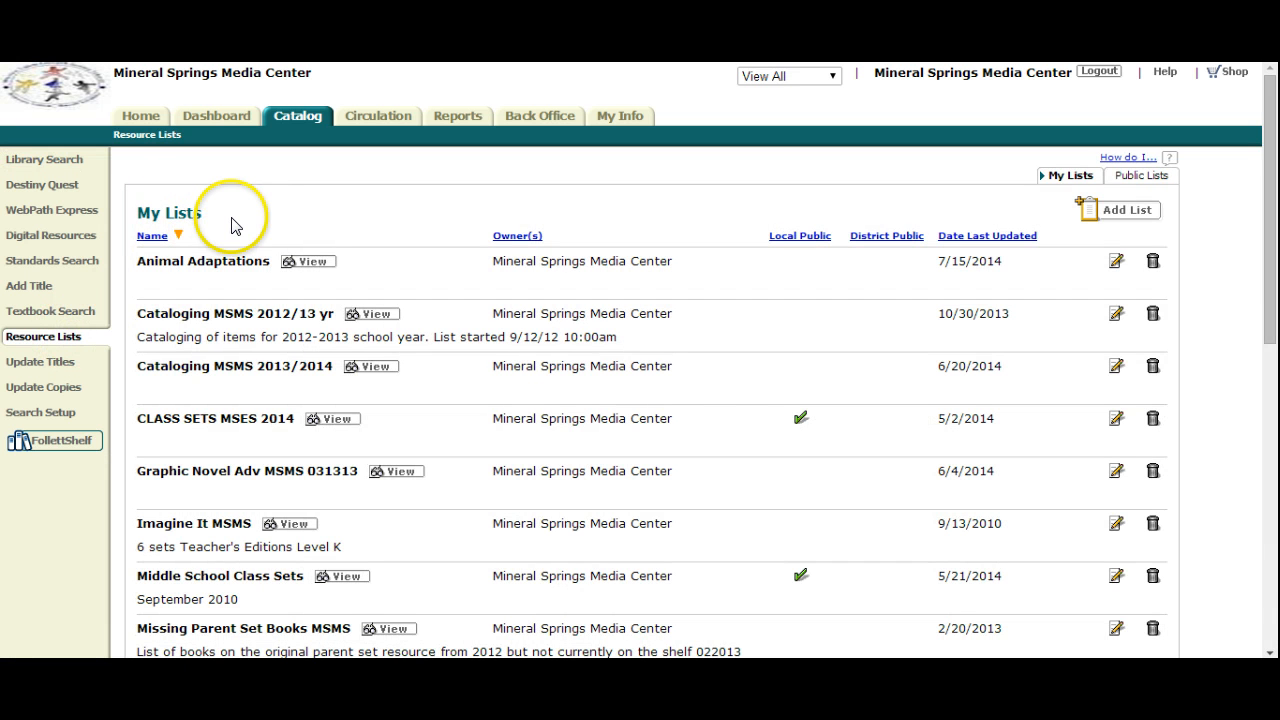
click(237, 261)
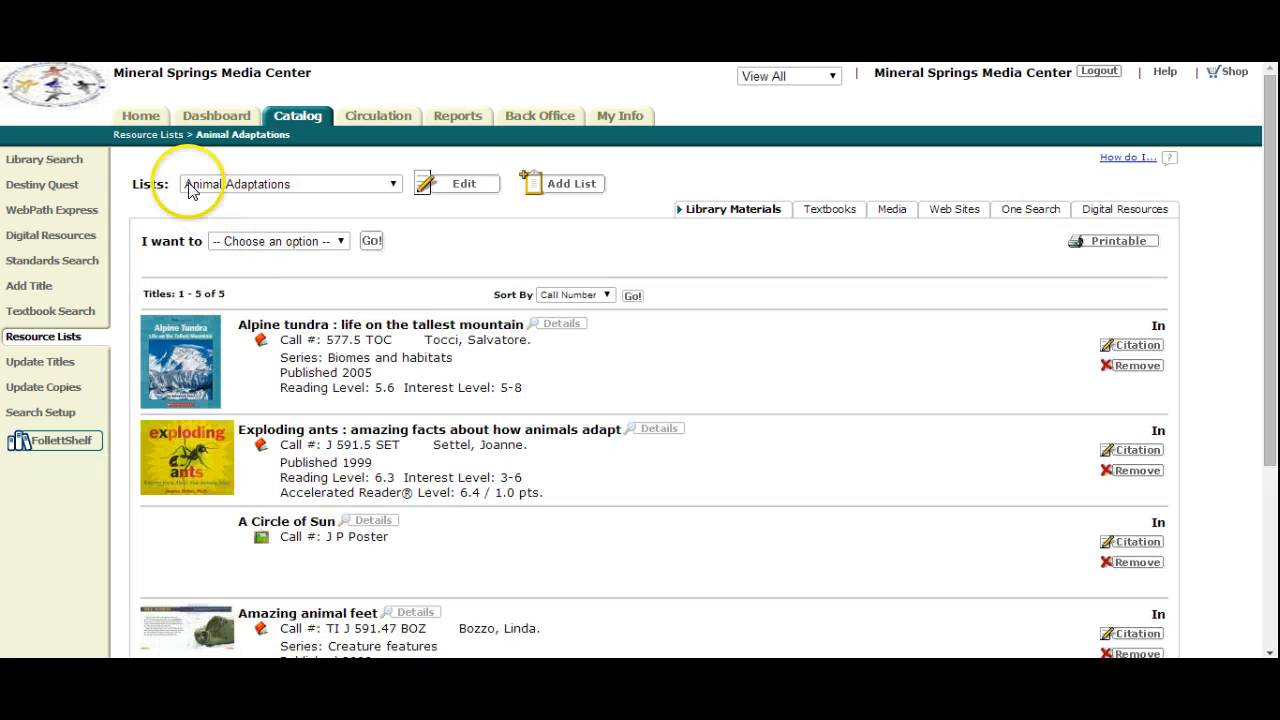
click(147, 135)
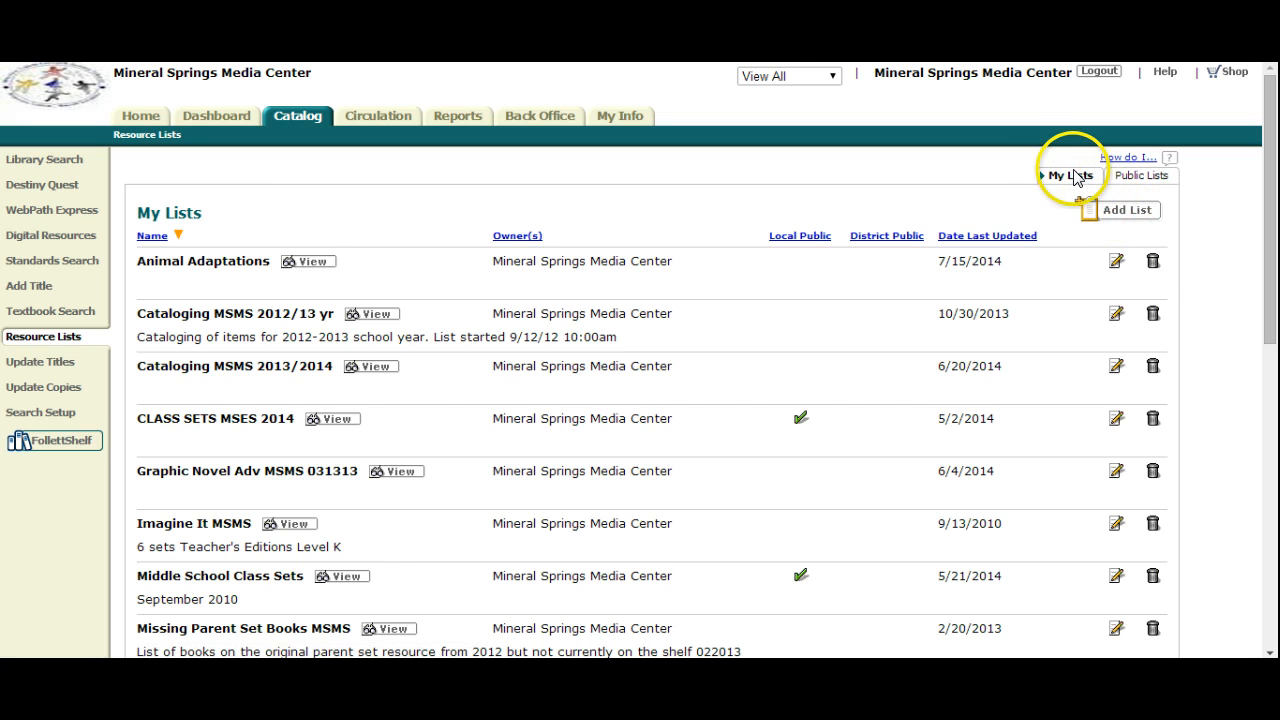
- Start adding a resource list named Folktales, leaving the form without saving
click(1126, 212)
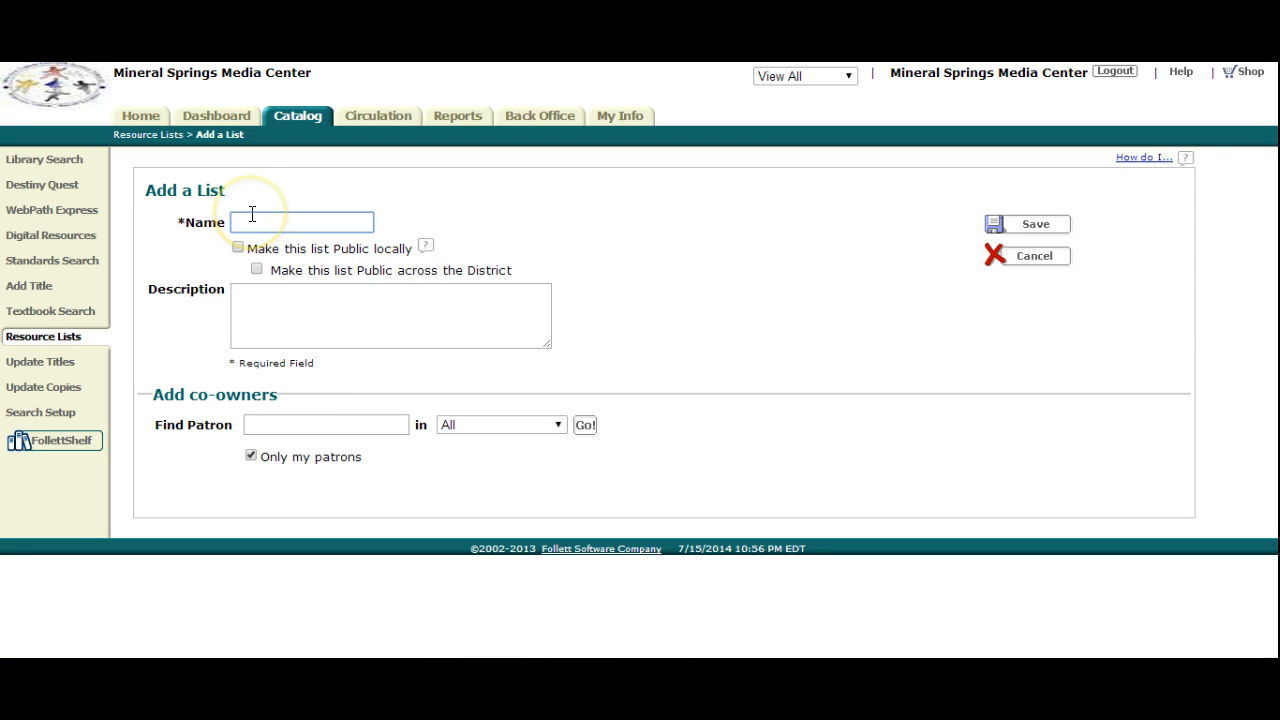
text(Folktales)
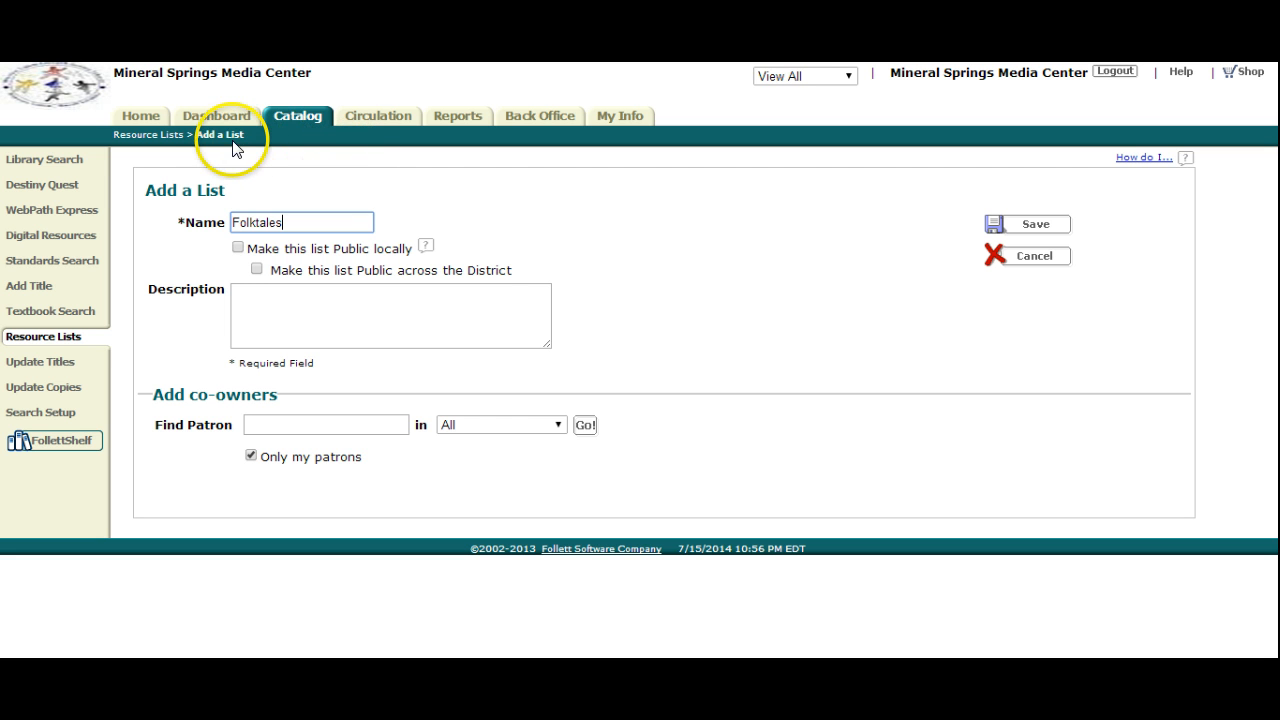
click(162, 136)
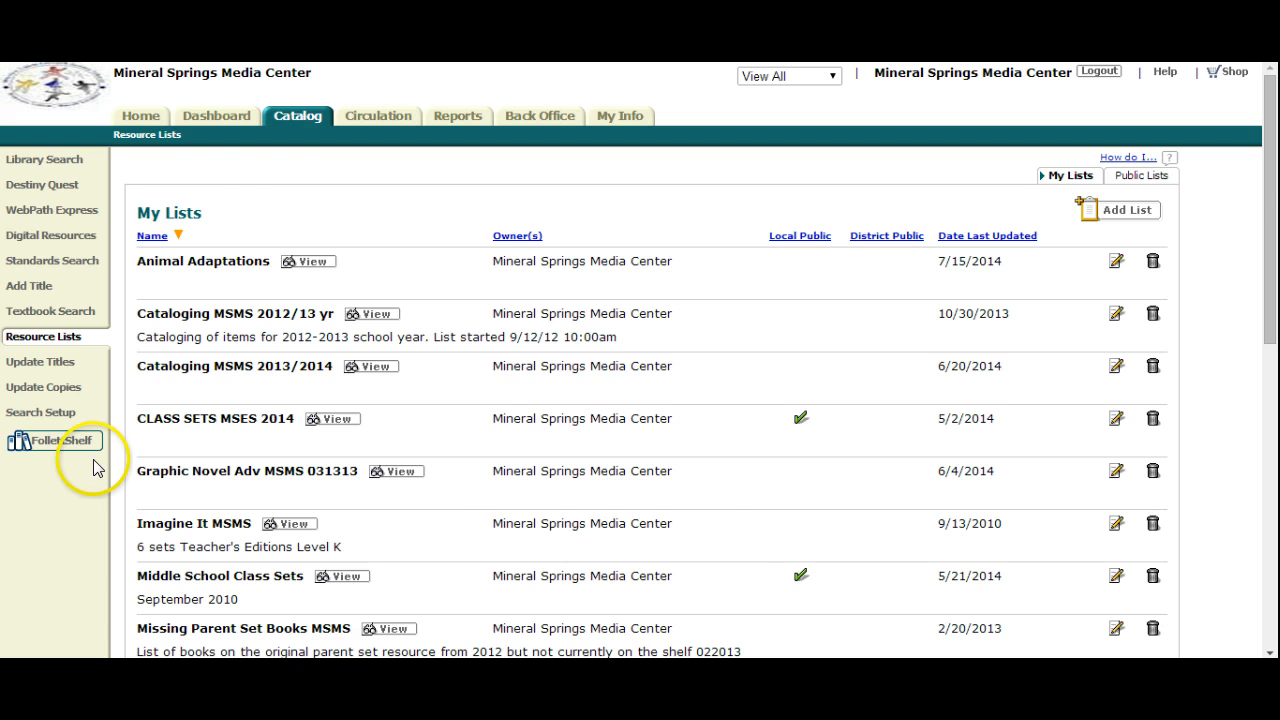
- Open the catalog's Standards Search and choose Common Core as the set of standards to search
click(295, 117)
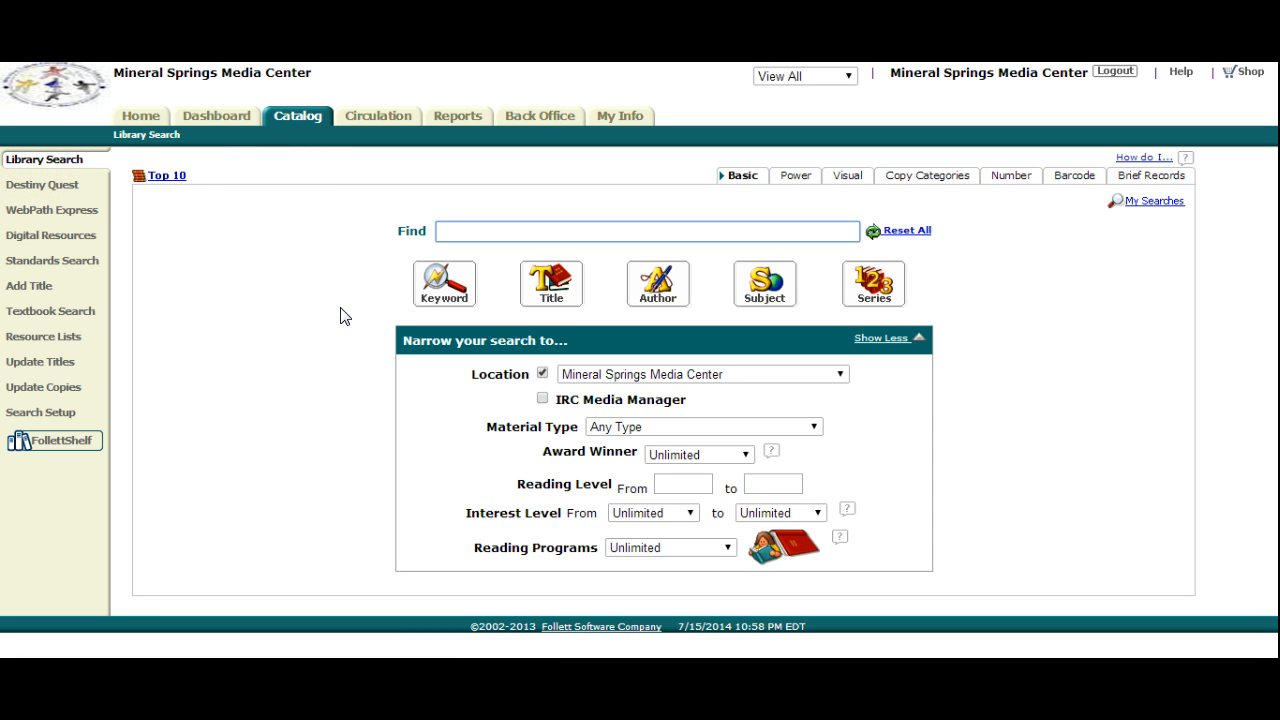
click(148, 582)
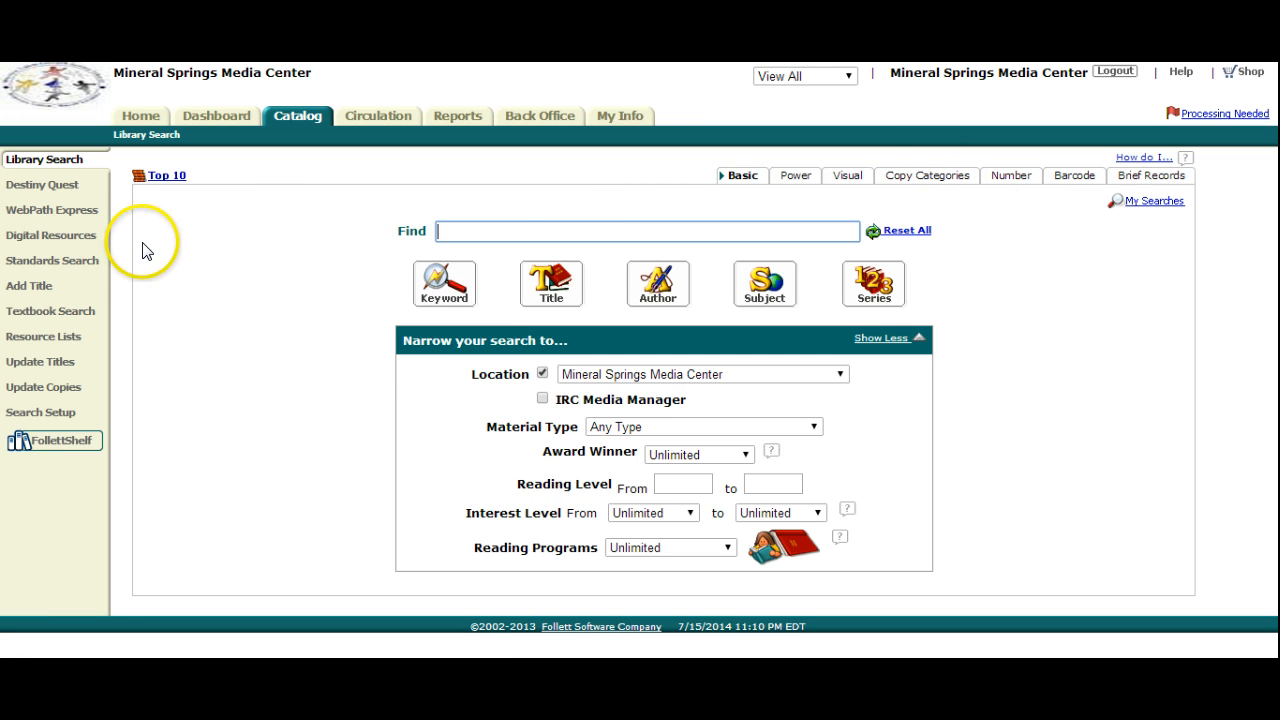
click(76, 256)
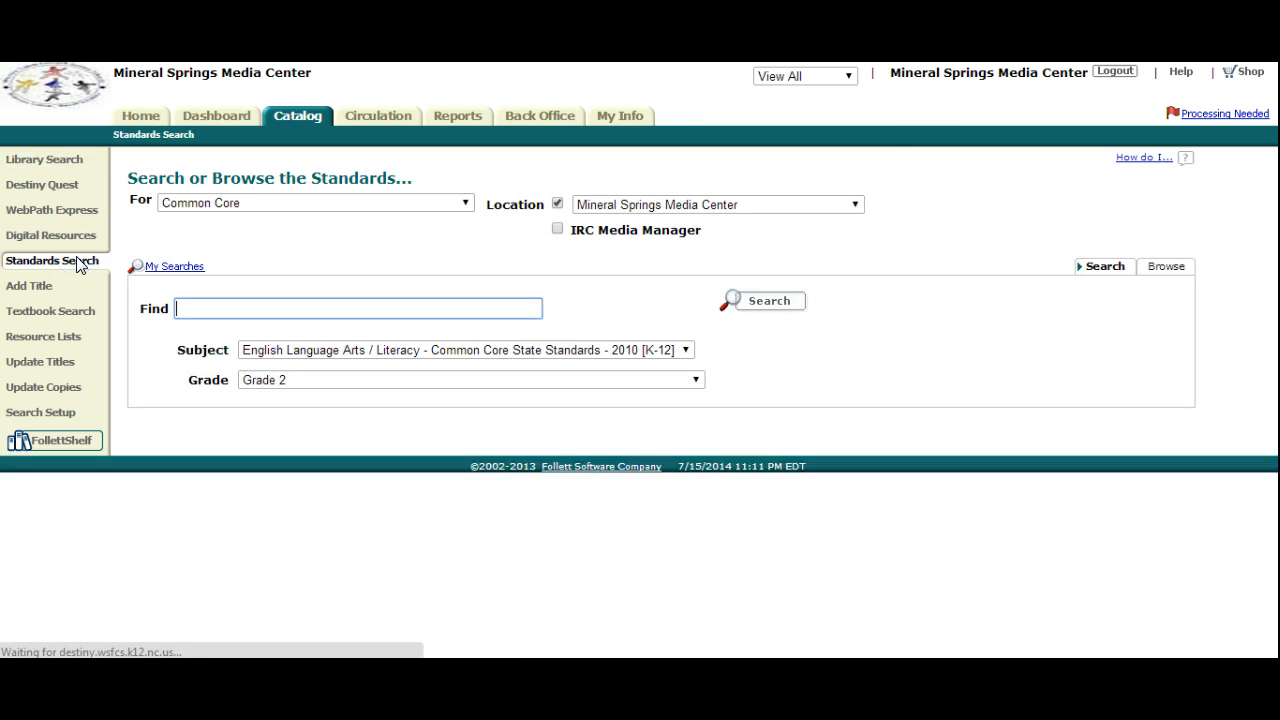
click(464, 205)
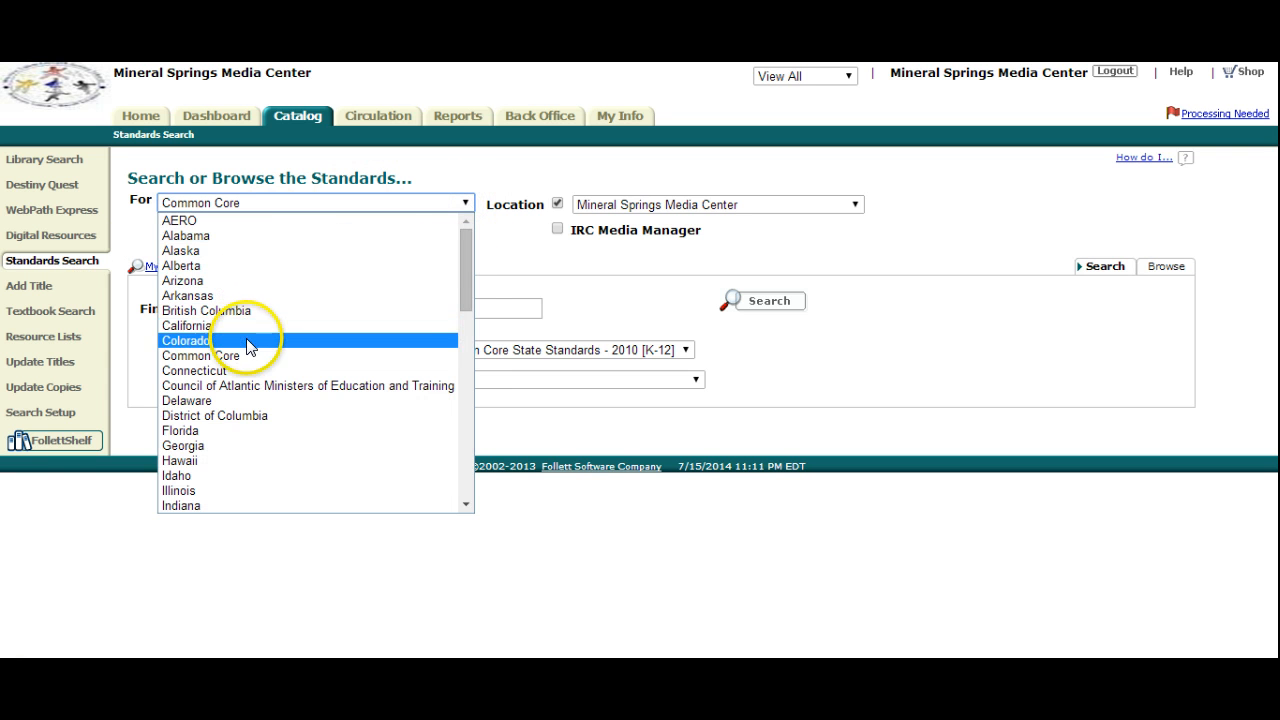
click(250, 355)
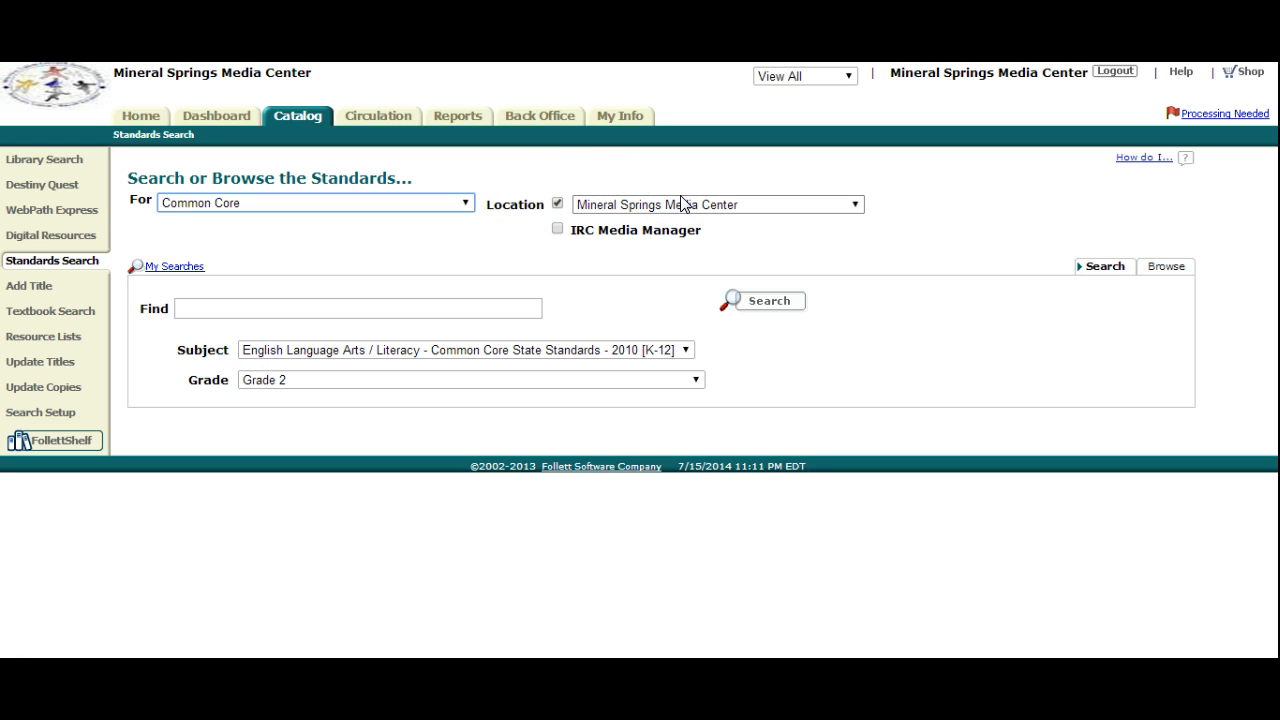
- Search for folktales within the subject English Language Arts / Literacy - Common Core State Standards - 2010 [K-12]
click(326, 307)
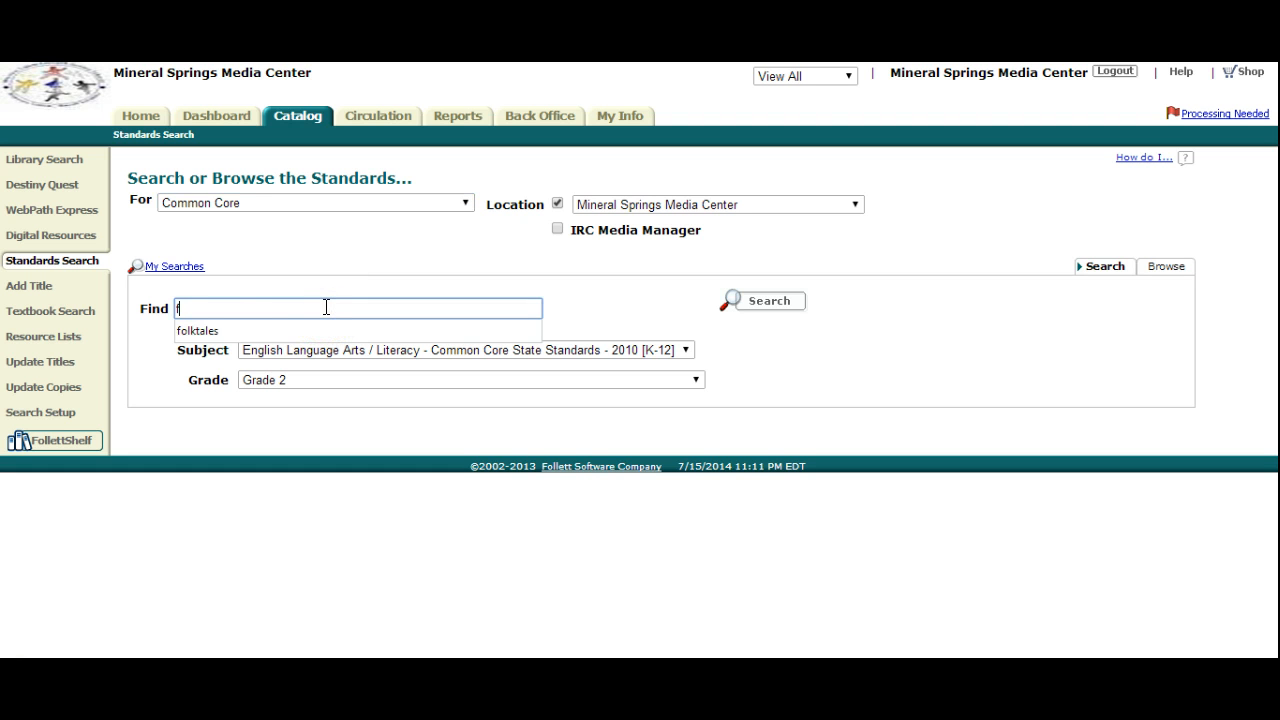
click(228, 340)
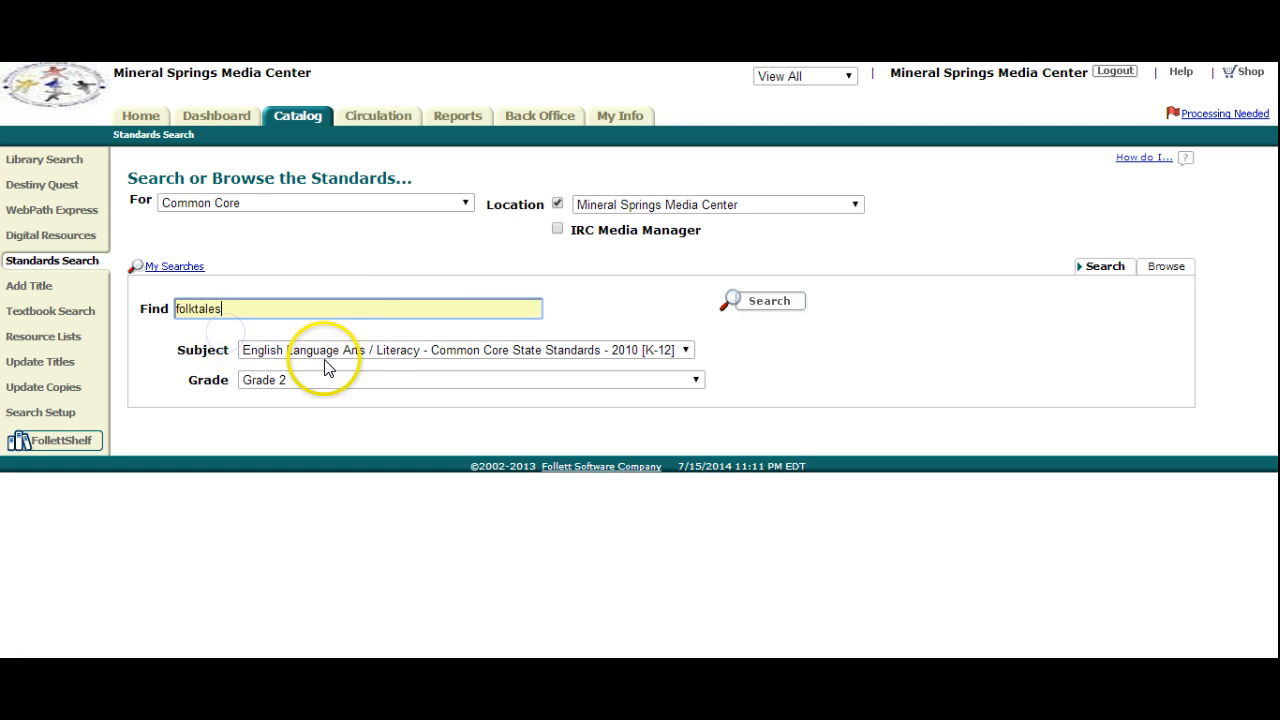
click(684, 350)
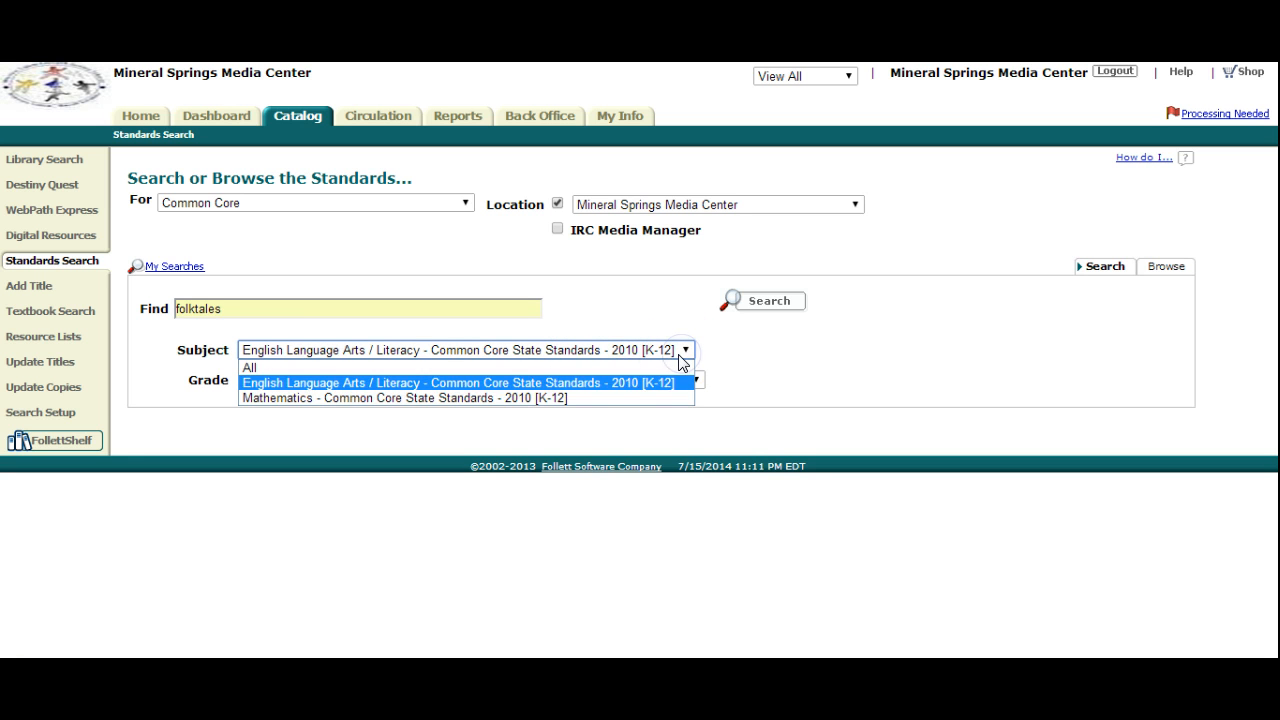
click(666, 382)
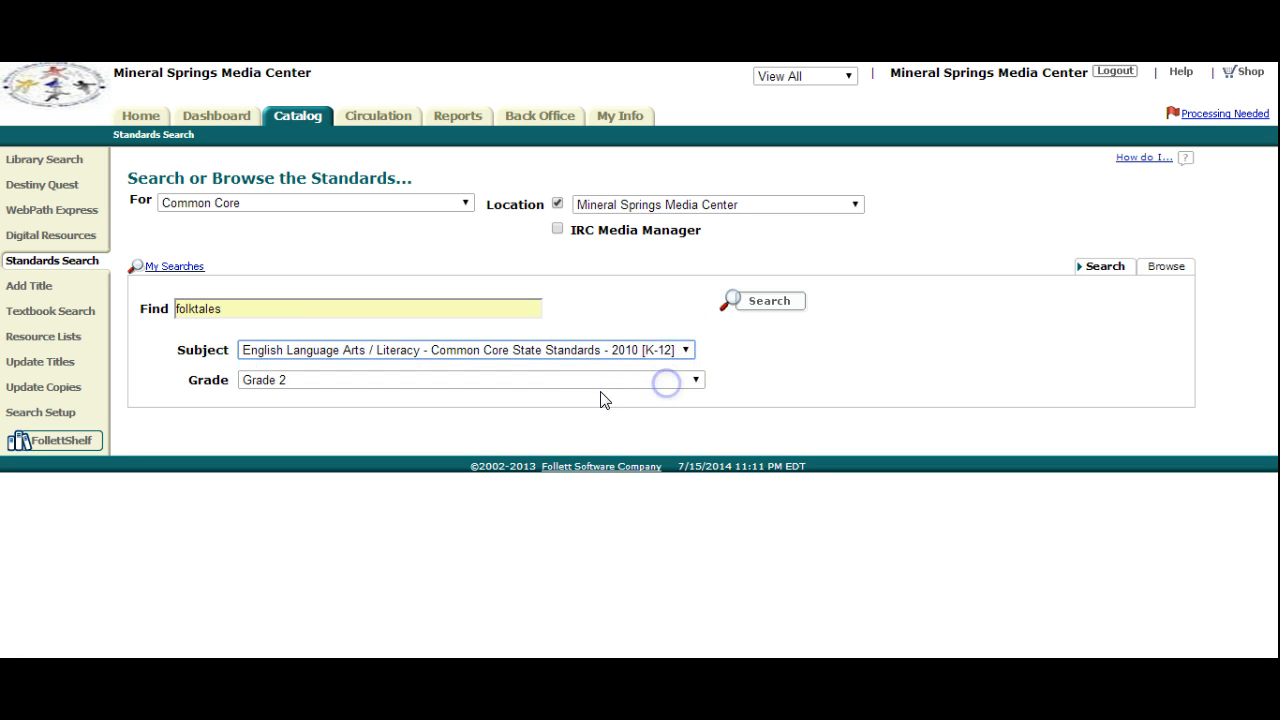
click(770, 302)
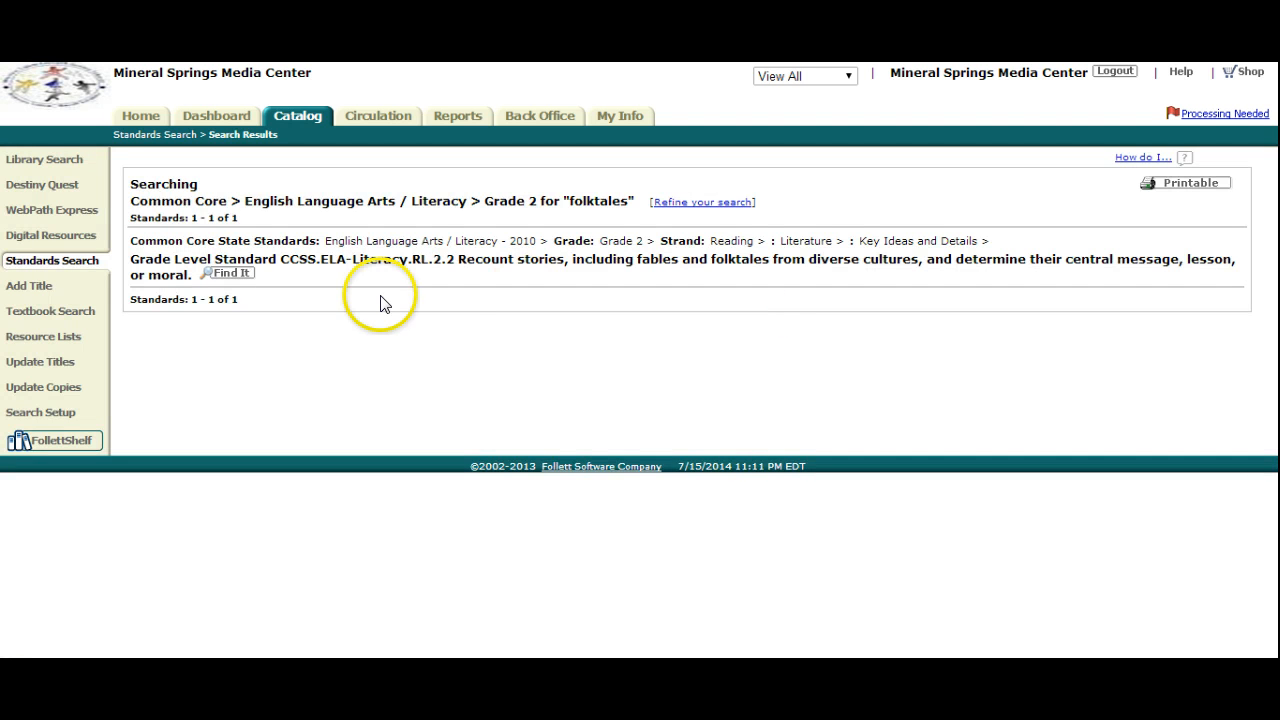
- Find resources for standard CCSS.ELA-Literacy.RL.2.2, view its matching web sites, and return to the matching titles
click(236, 280)
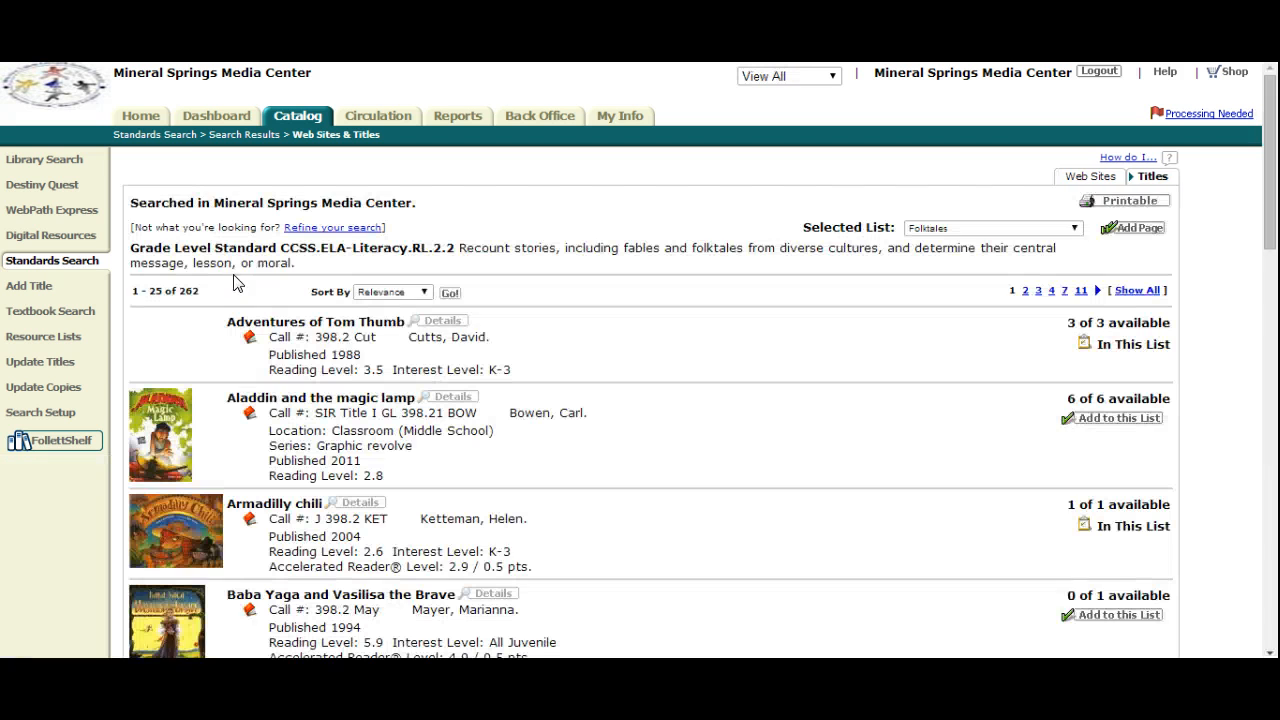
click(1079, 180)
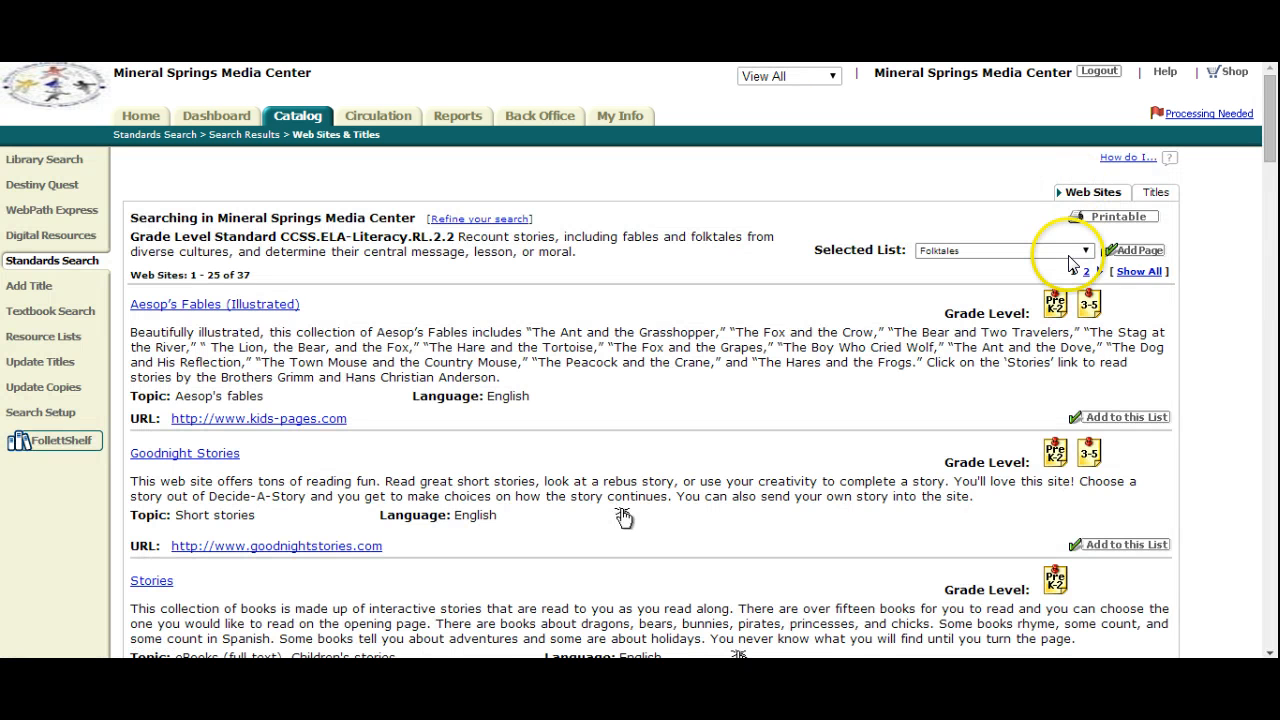
click(1155, 192)
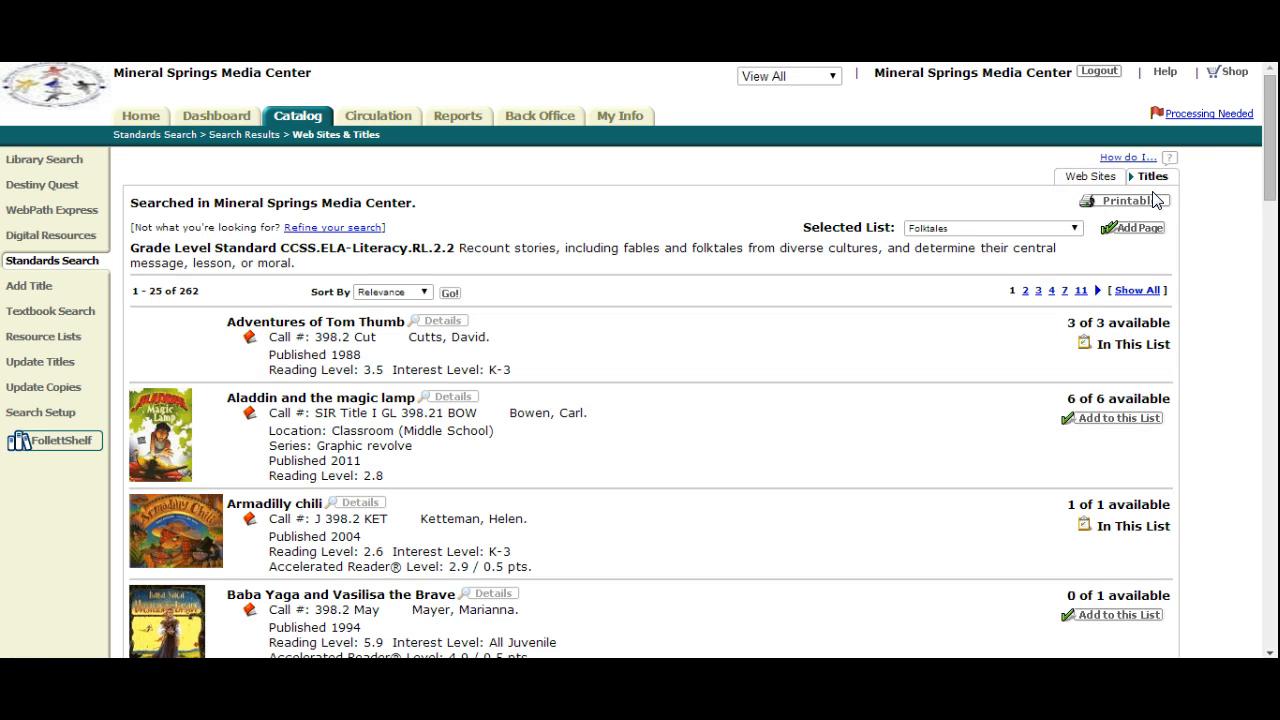
- Add the title Aladdin and the magic lamp to the Folktales list
click(1118, 419)
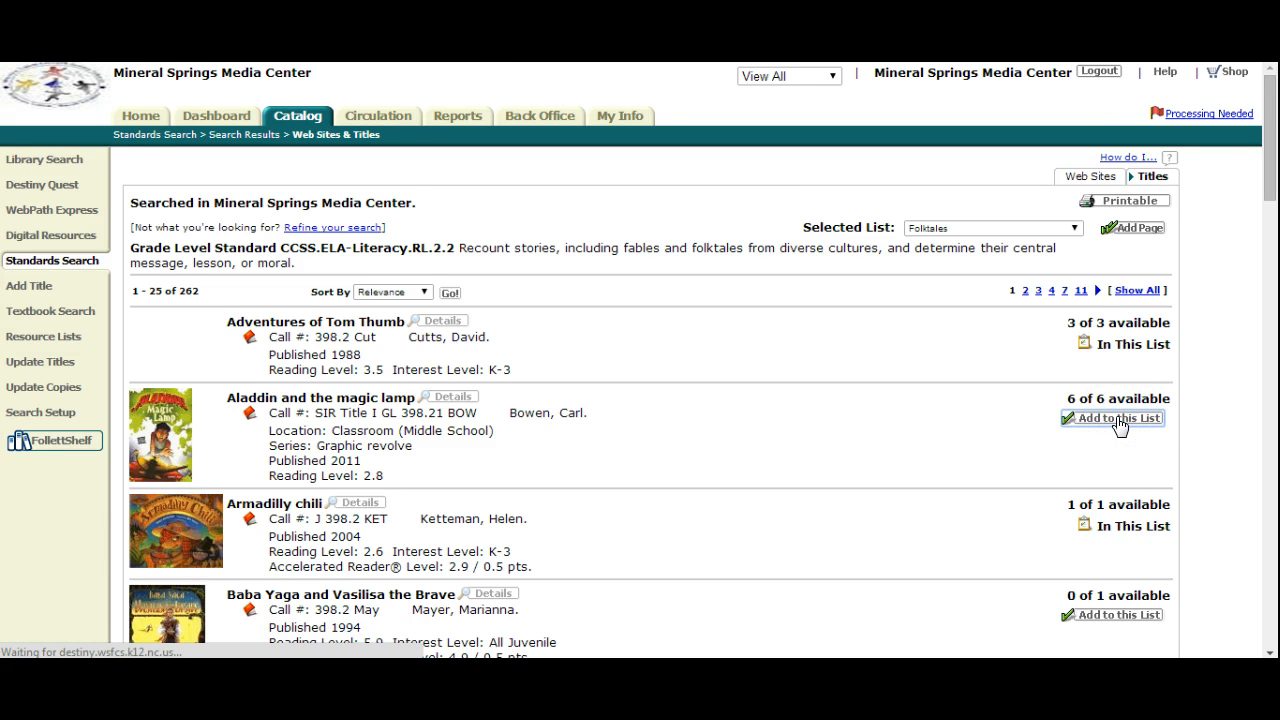
scroll(1120, 425, down, 3)
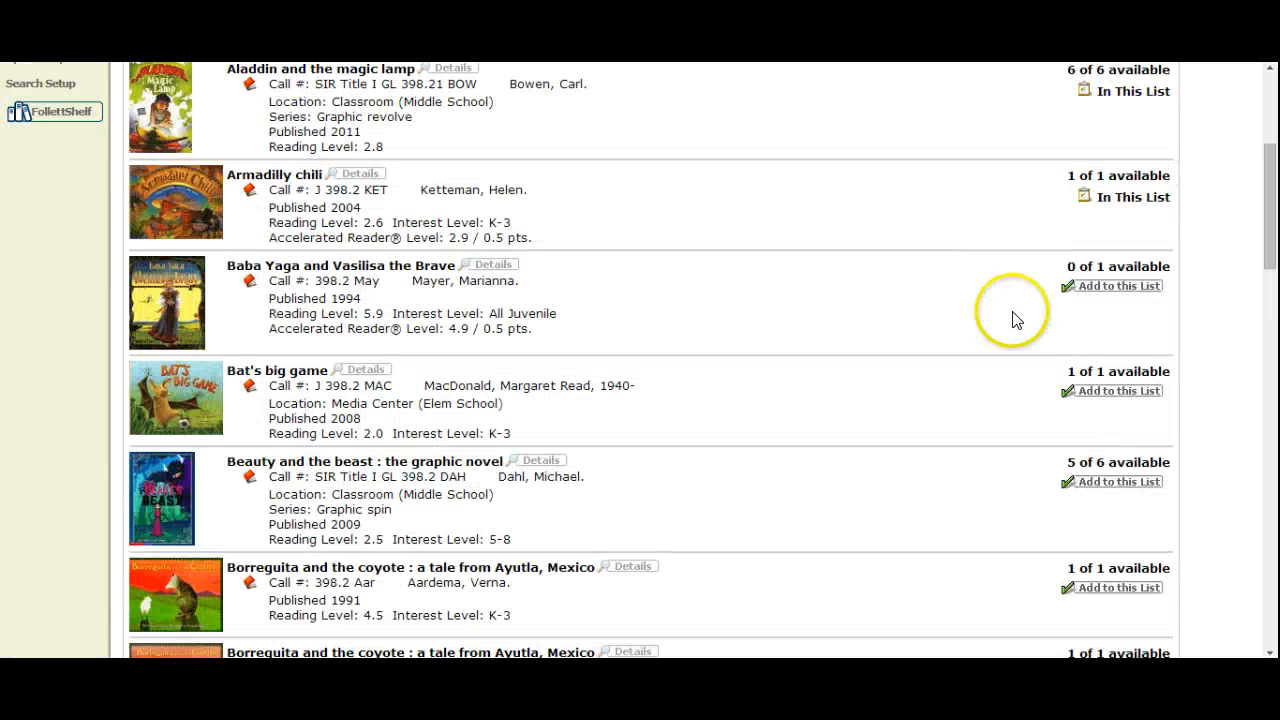
scroll(980, 340, up, 4)
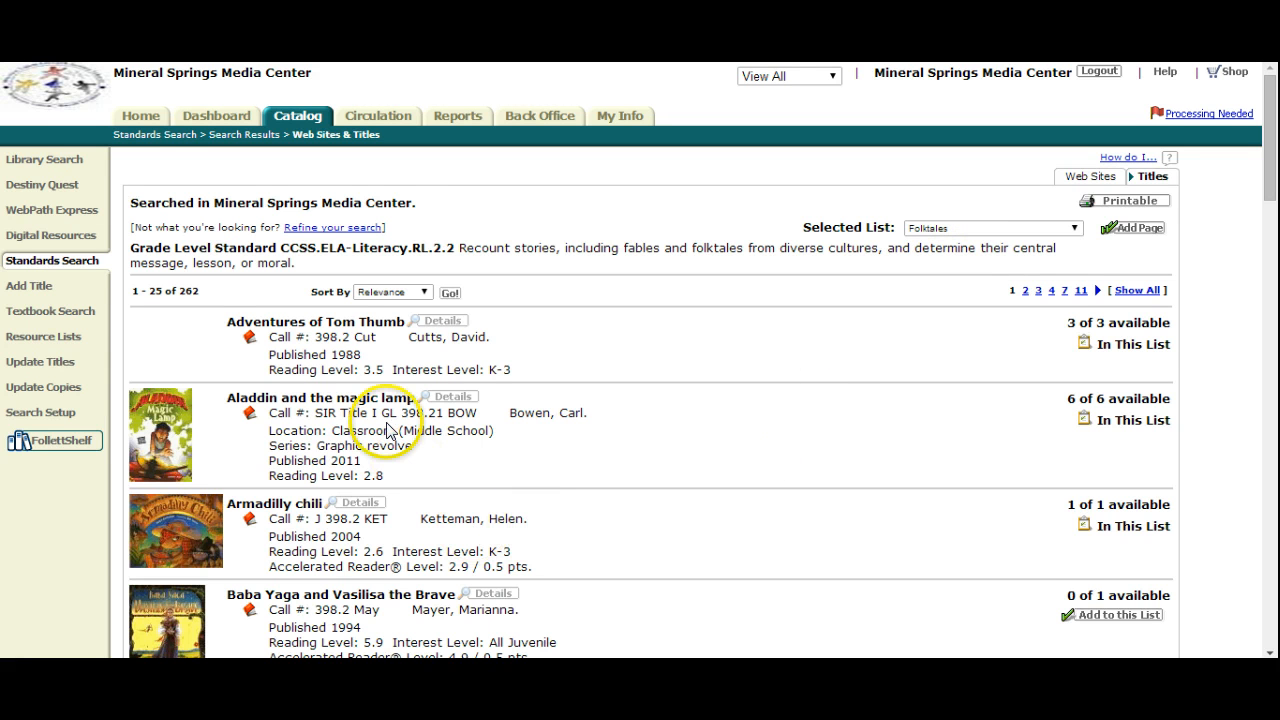
- Open the details of Bat's big game and place a hold on the title
scroll(367, 450, down, 3)
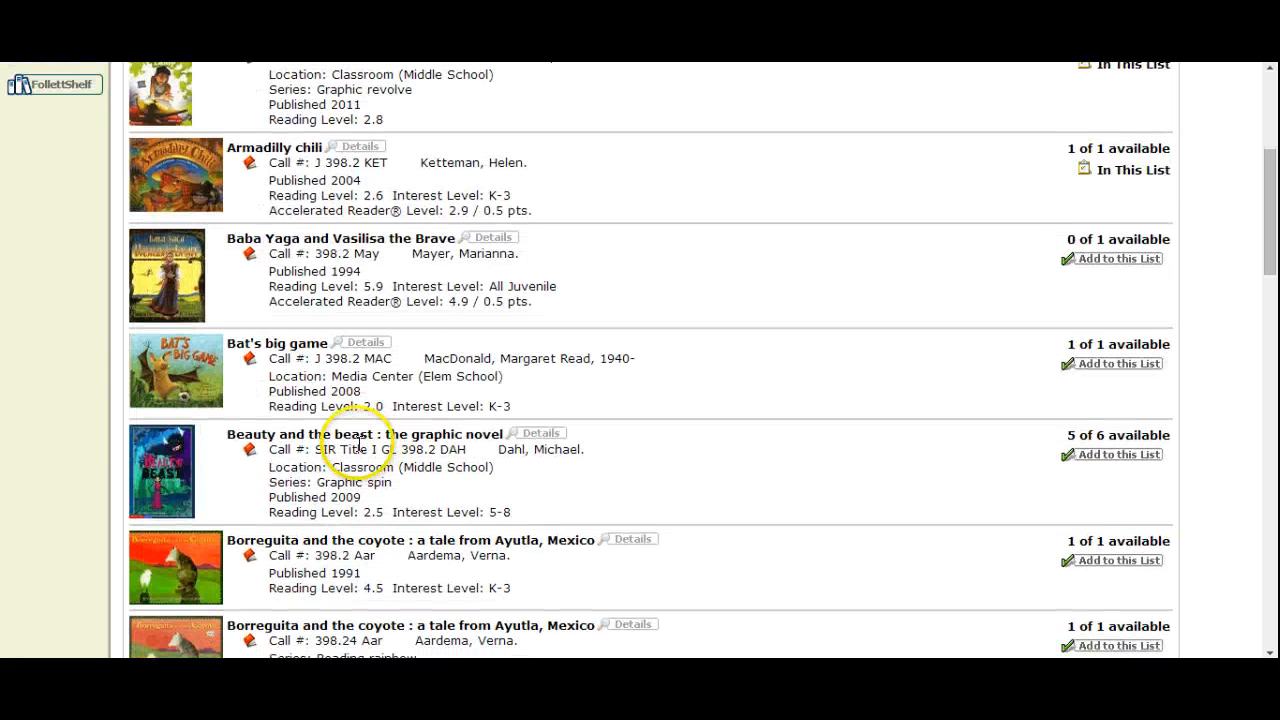
click(296, 344)
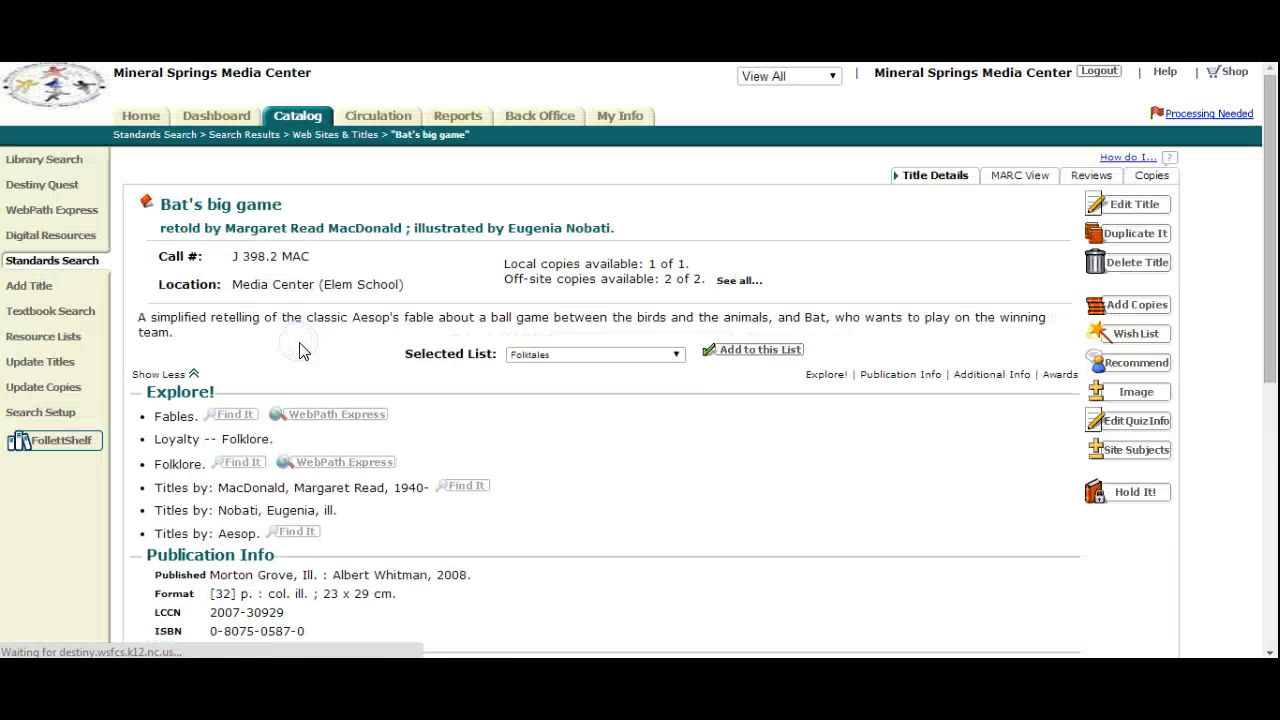
click(1124, 492)
click(648, 300)
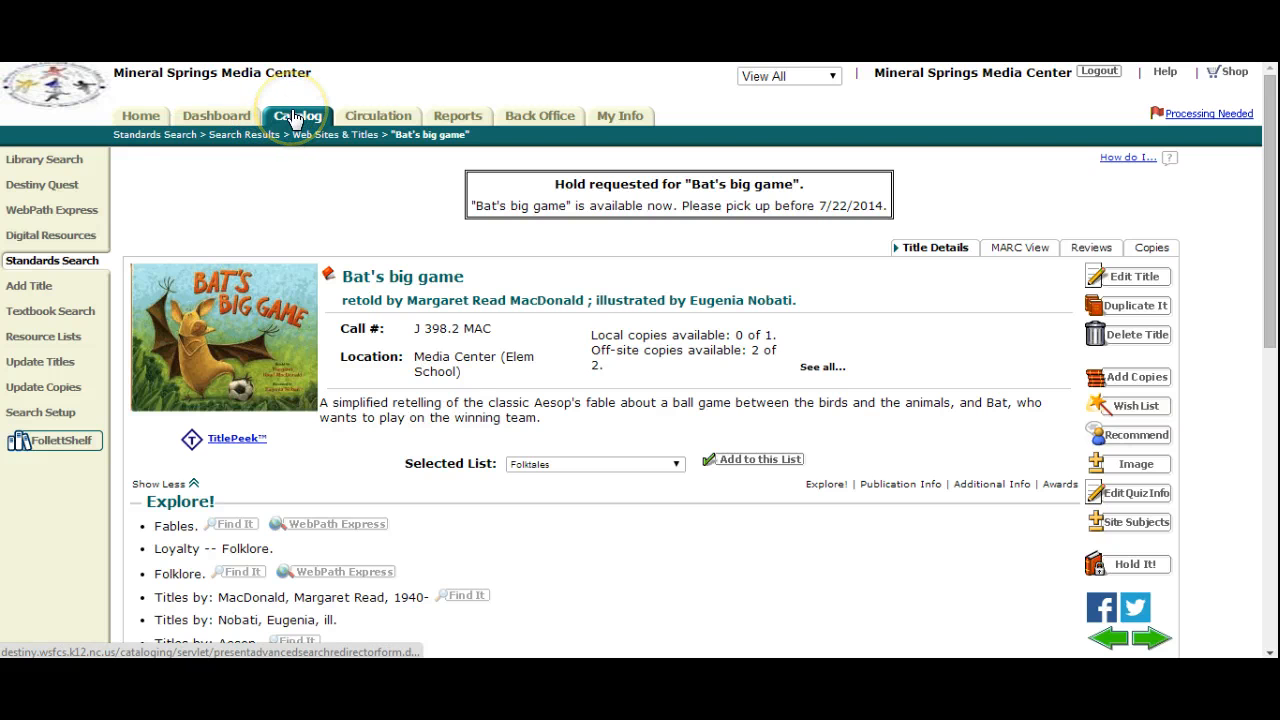
- Run a basic keyword search of the library catalog for folktales at Mineral Springs Media Center
click(293, 117)
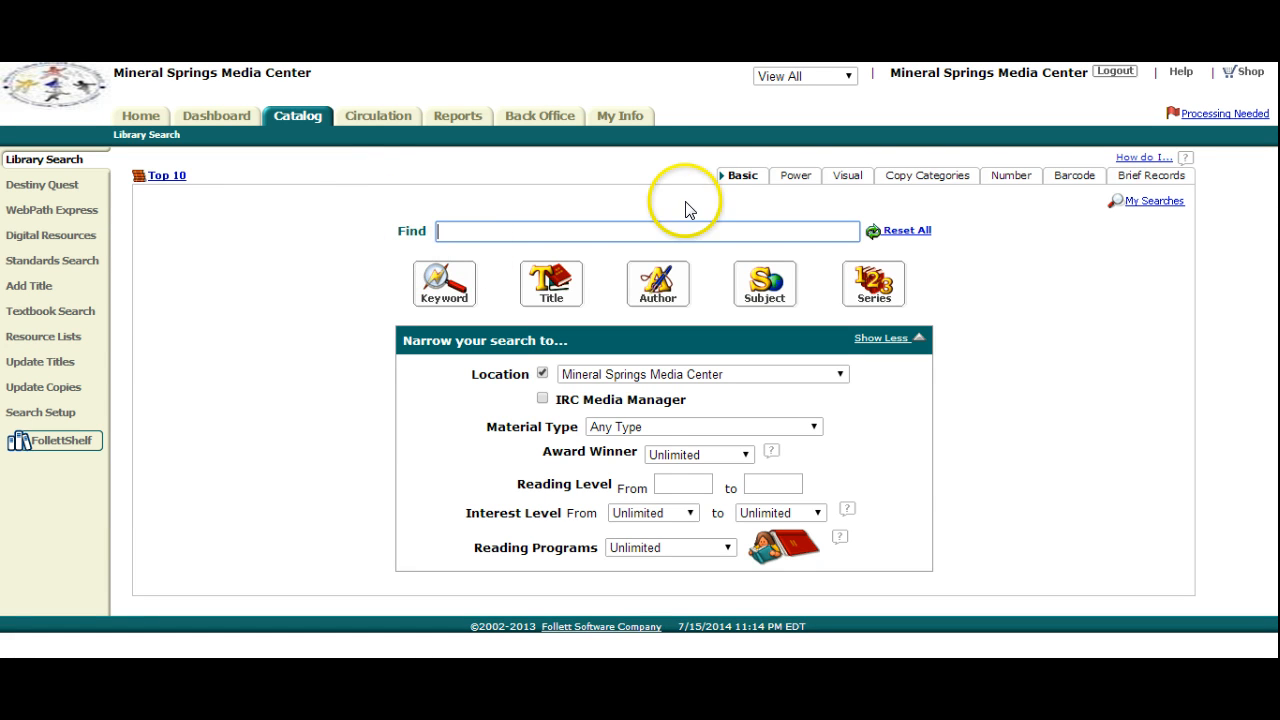
click(740, 176)
click(512, 223)
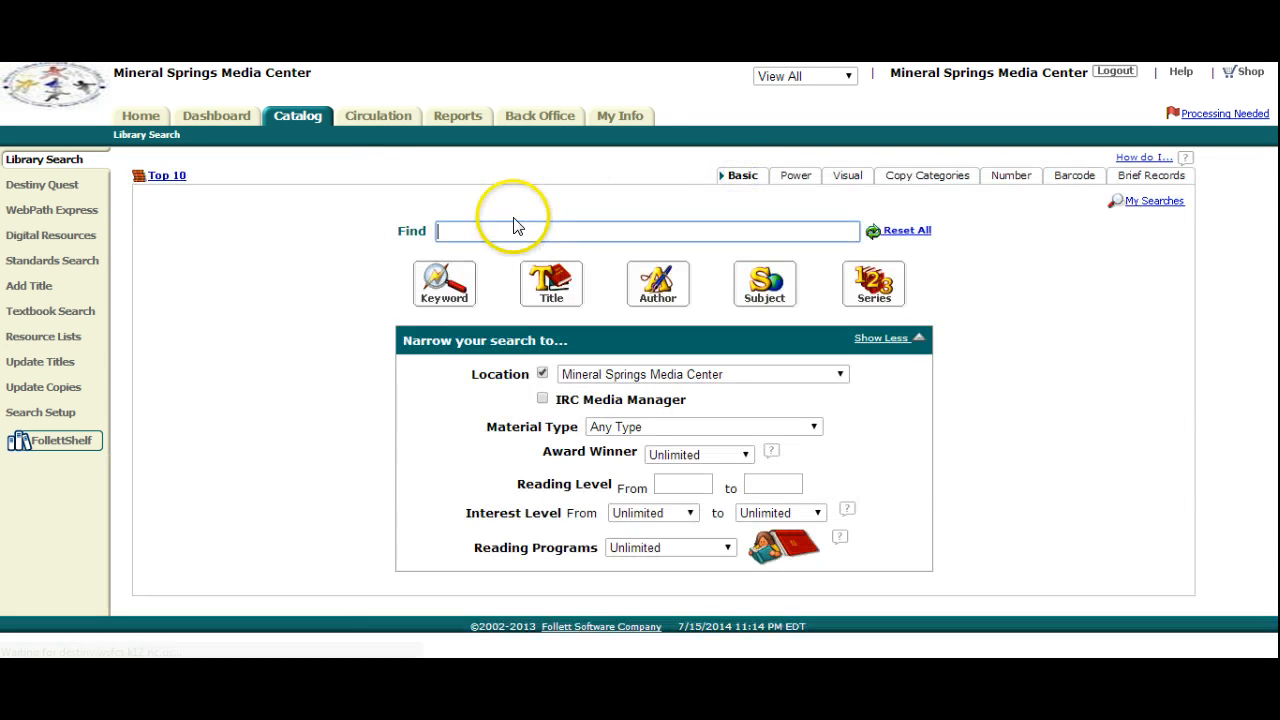
text(fo)
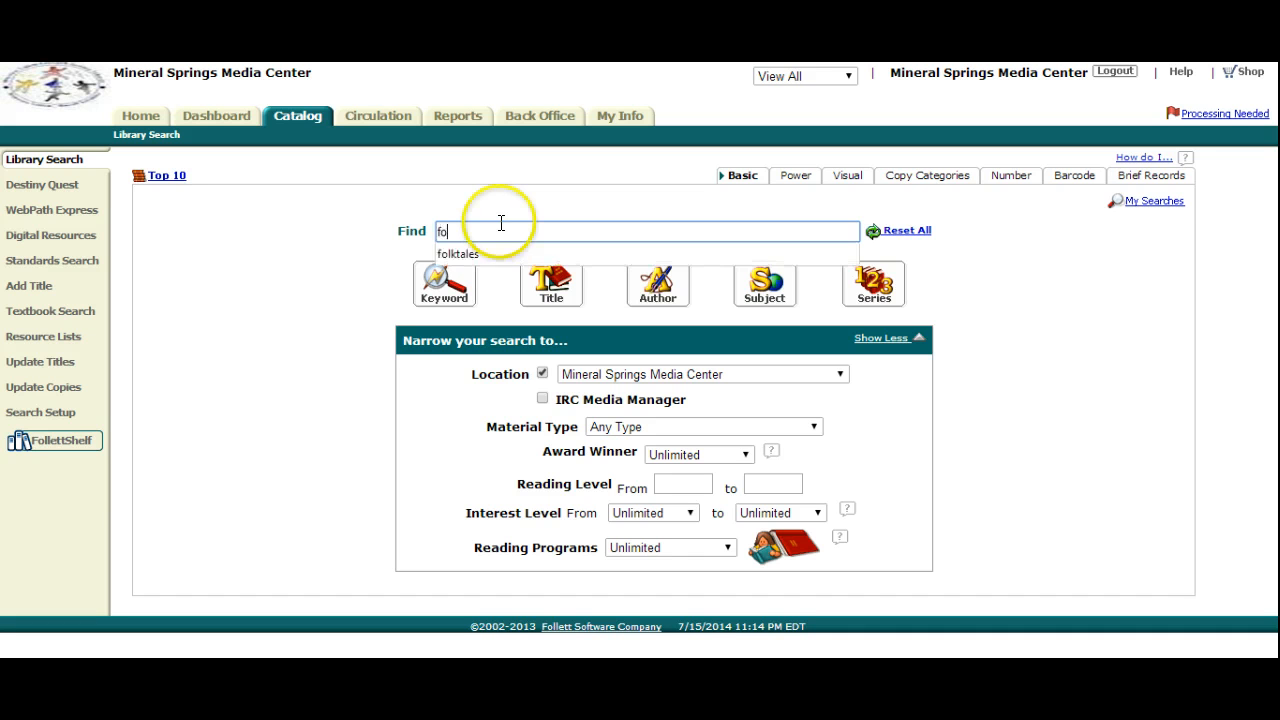
click(476, 253)
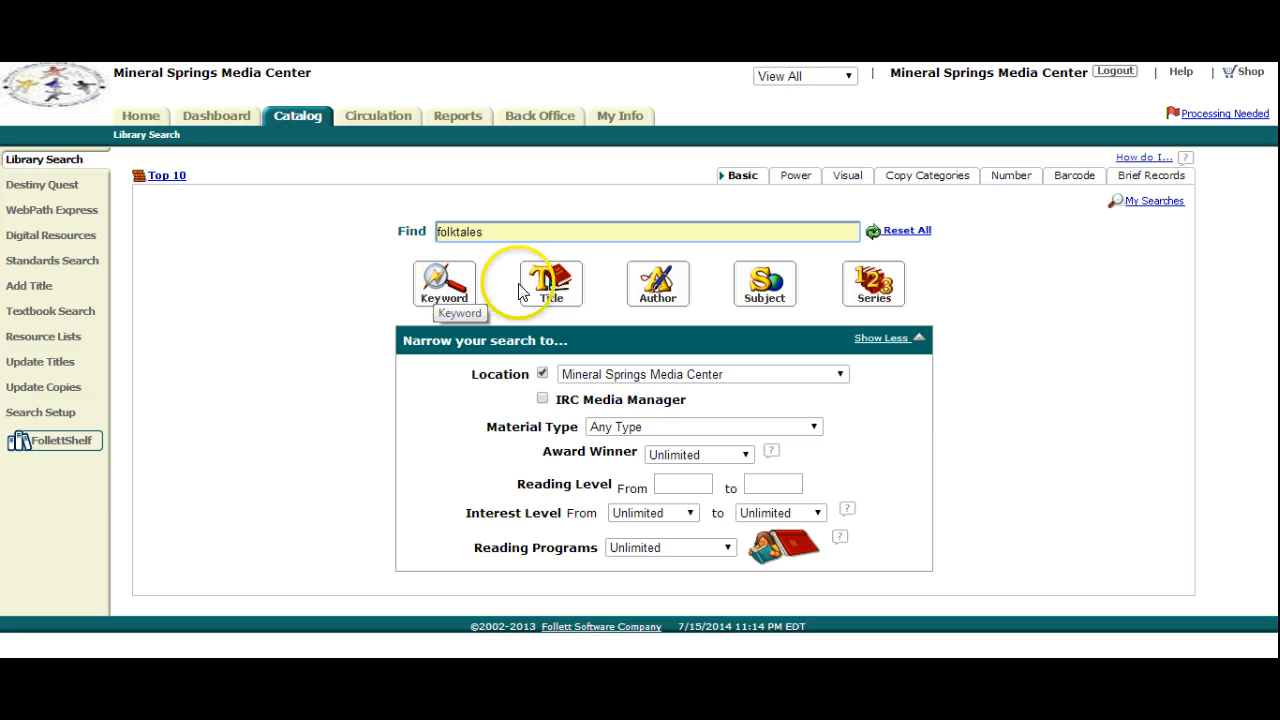
click(557, 285)
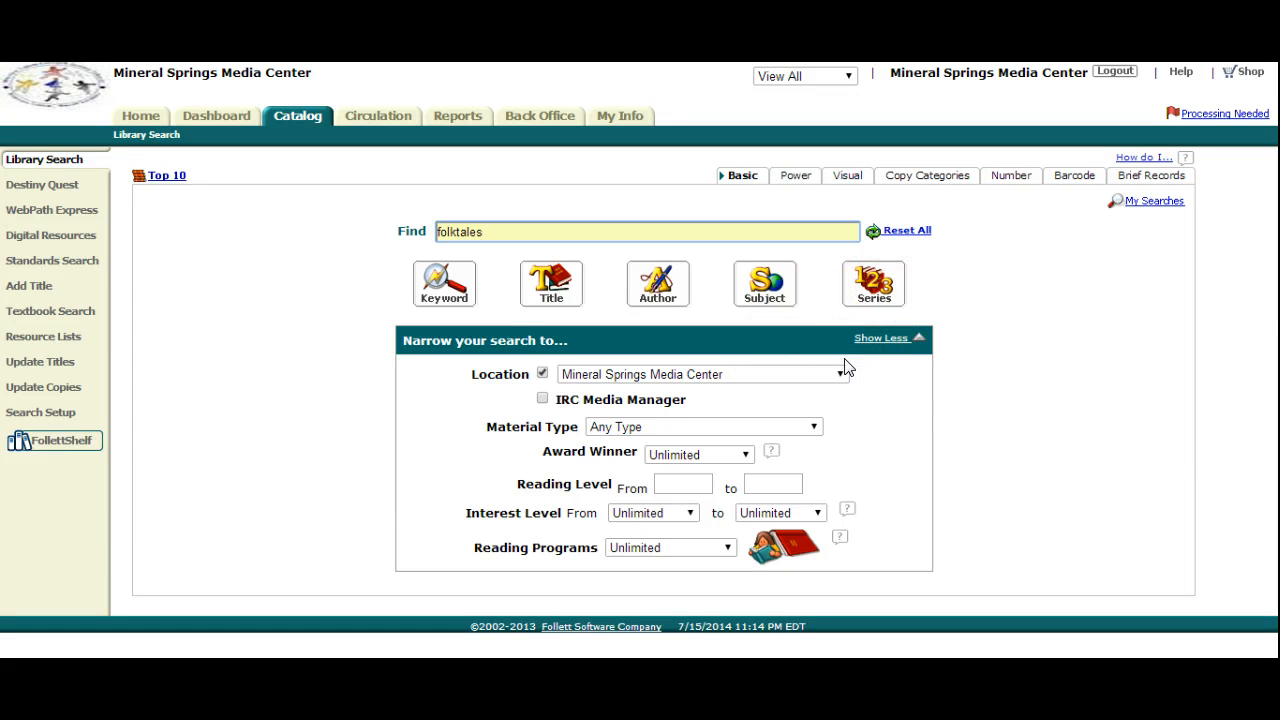
click(443, 283)
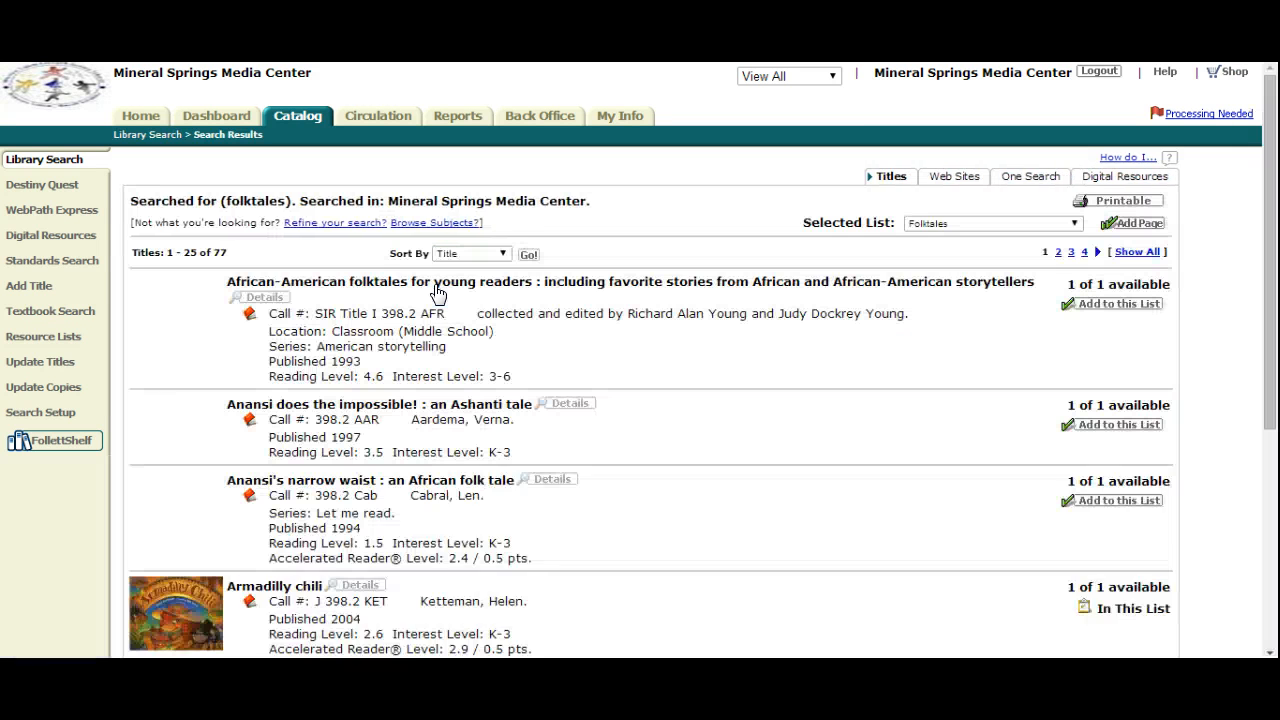
- View the web sites matching folktales, then the One Search databases, and show the WebPath Express results
click(957, 181)
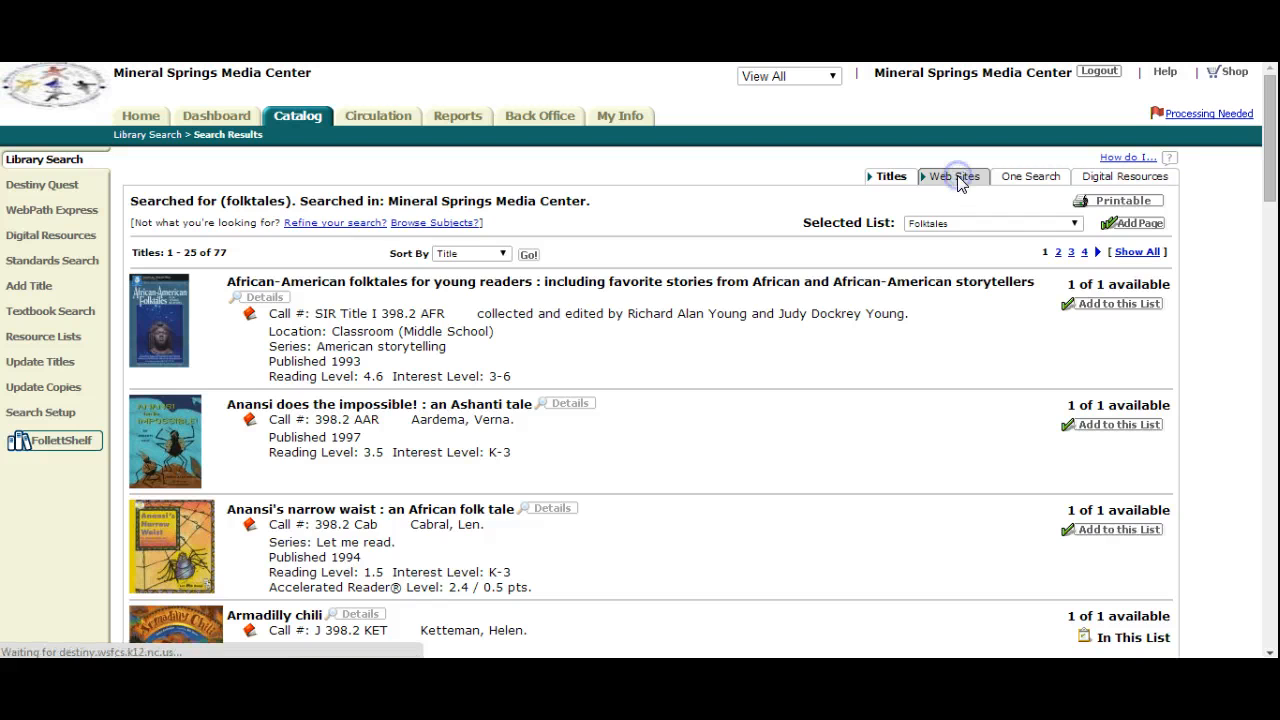
click(1018, 178)
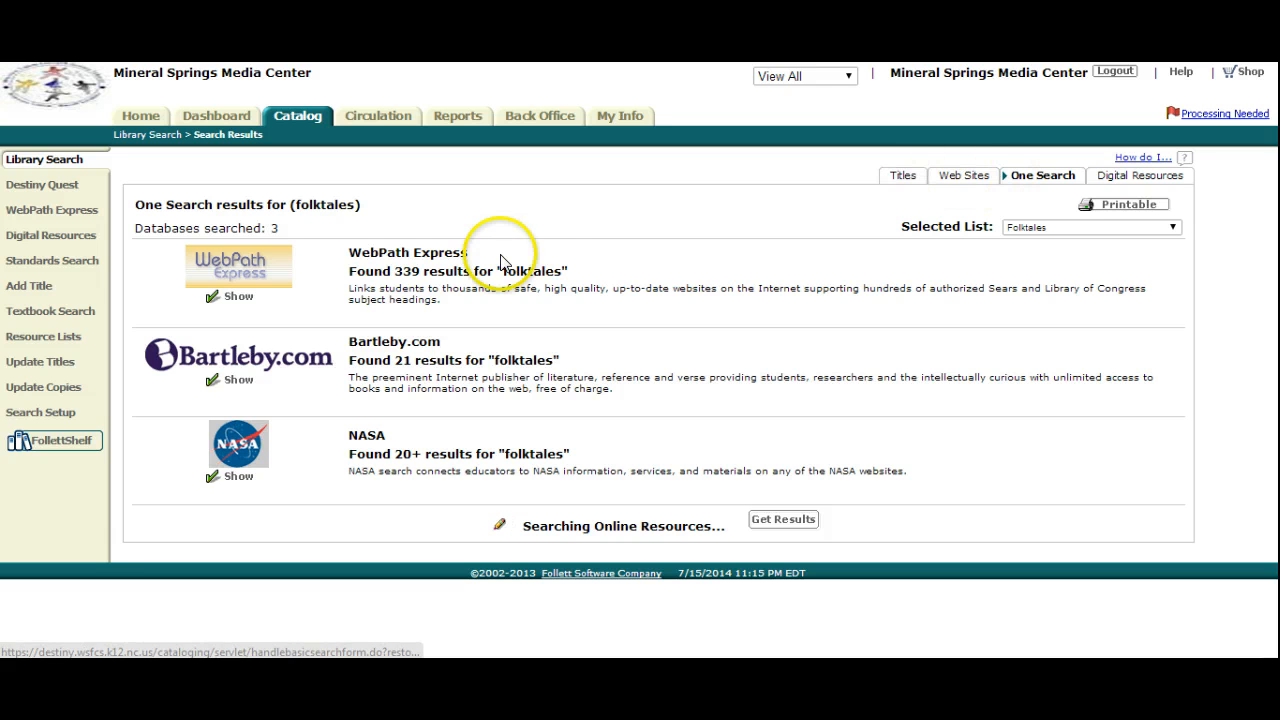
click(238, 306)
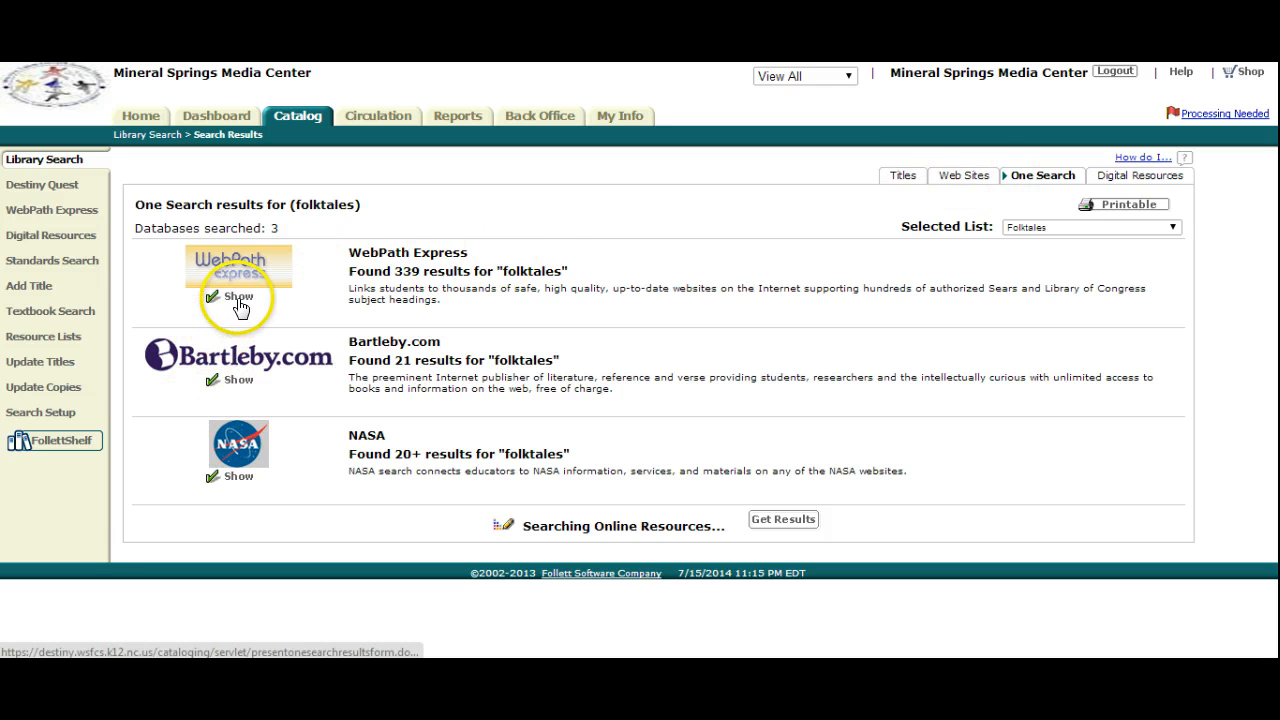
- Add the web site Folktale Writer's Workshop with Alma Flor Ada and Rafe Martin to the Folktales list
scroll(240, 310, down, 3)
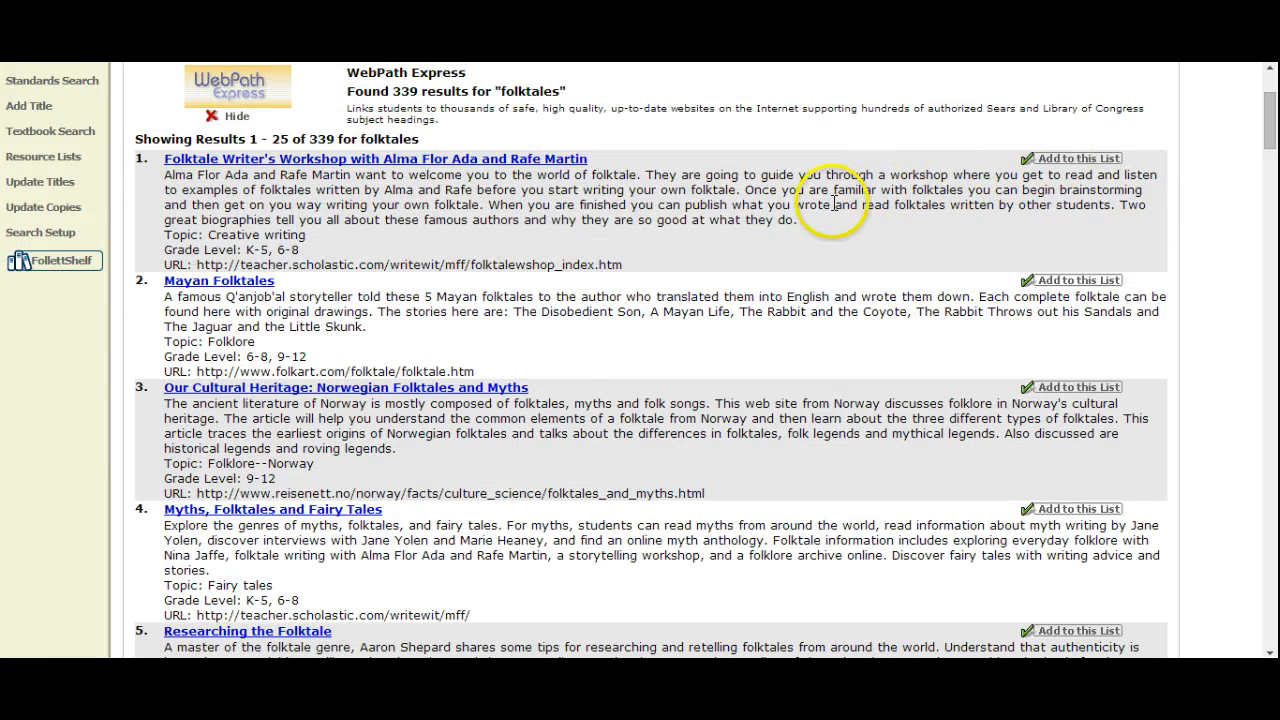
scroll(830, 200, up, 3)
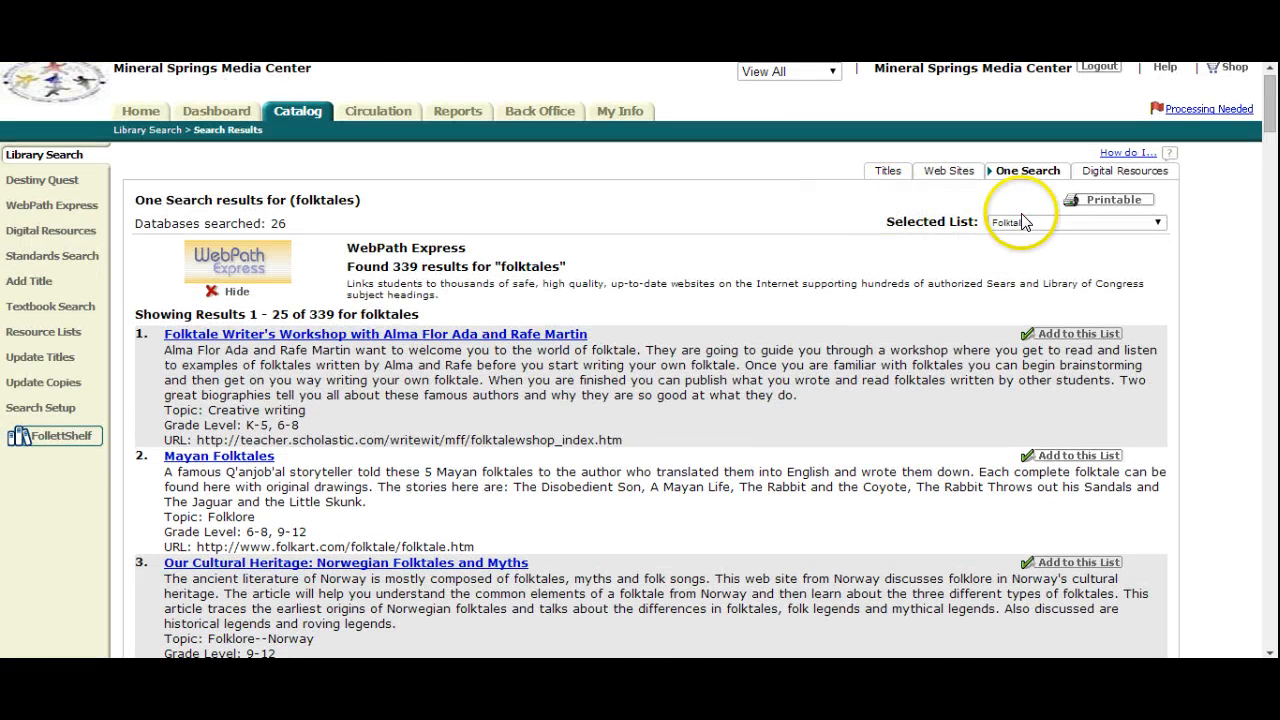
click(1046, 333)
scroll(393, 455, down, 5)
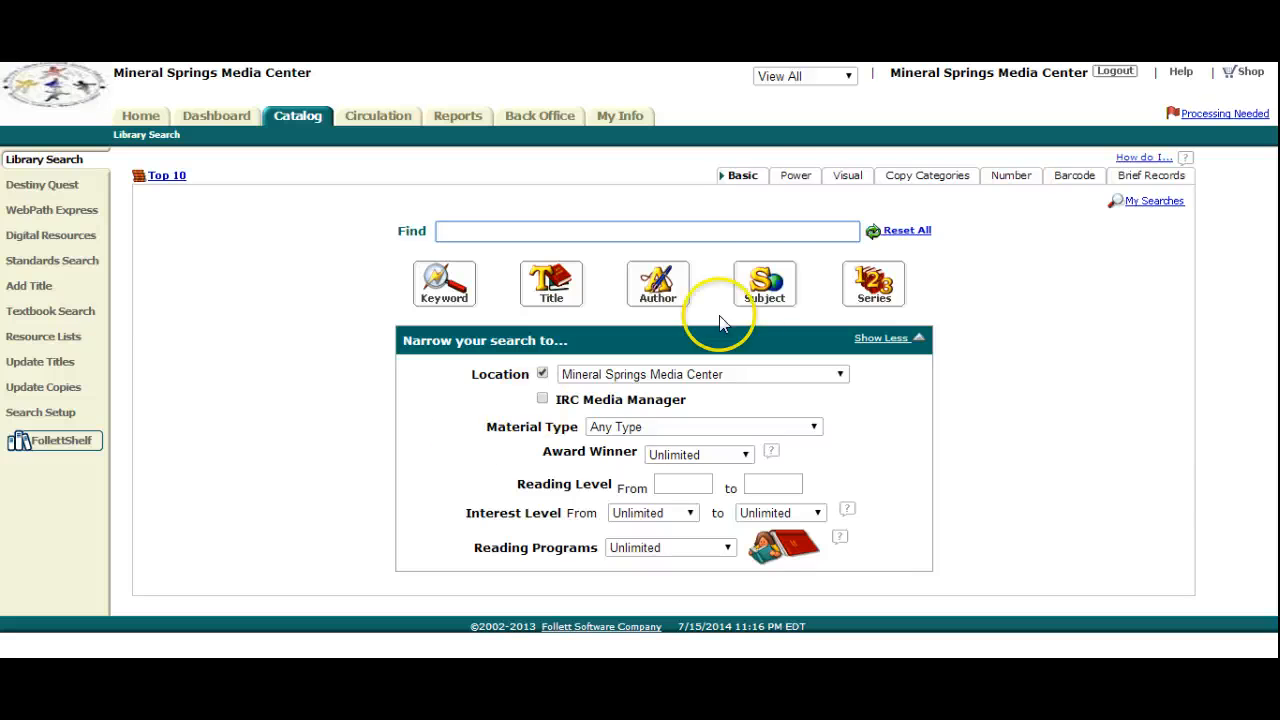
- View the Power, Visual, Number and Barcode search forms, and visit Destiny Quest before returning to the catalog
click(794, 173)
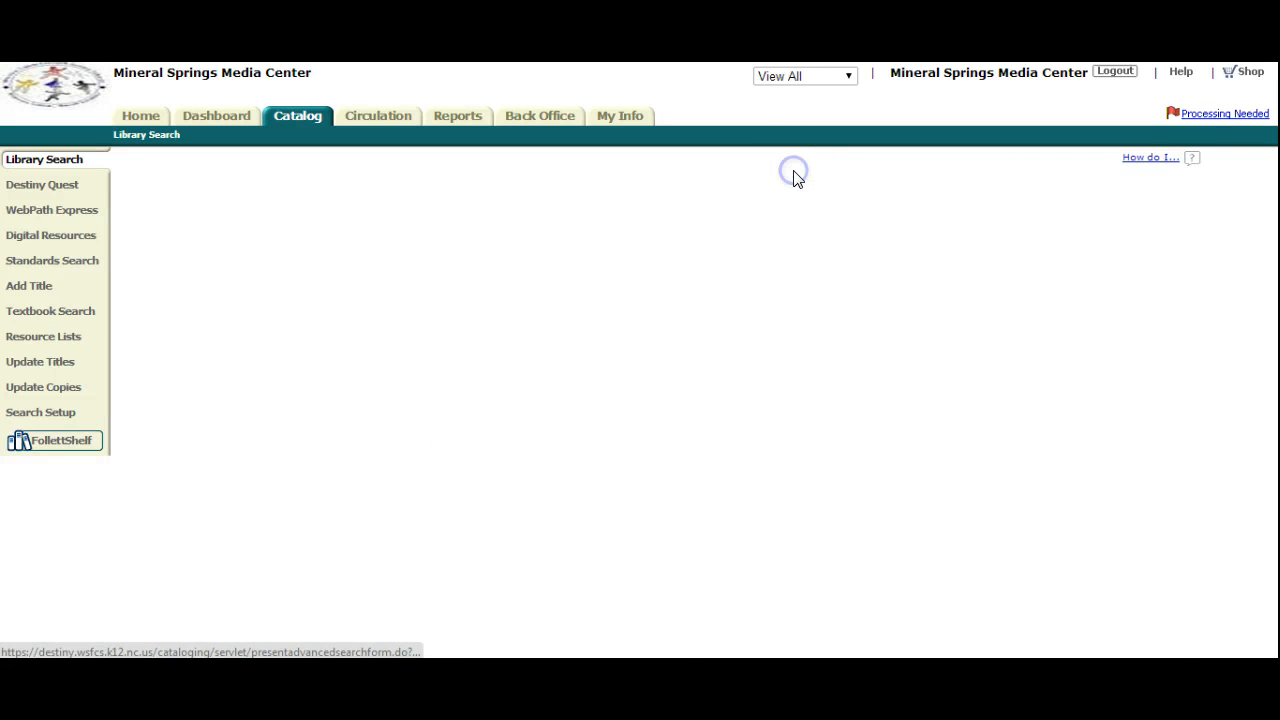
click(823, 177)
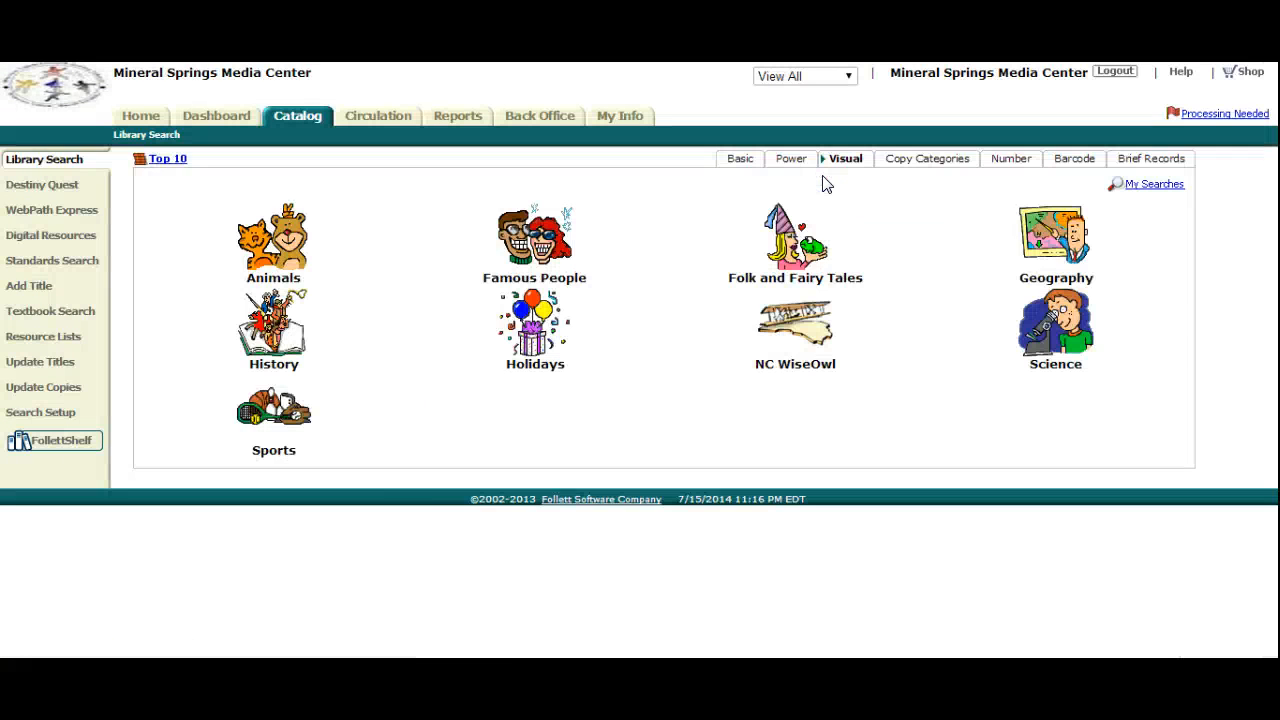
click(1011, 160)
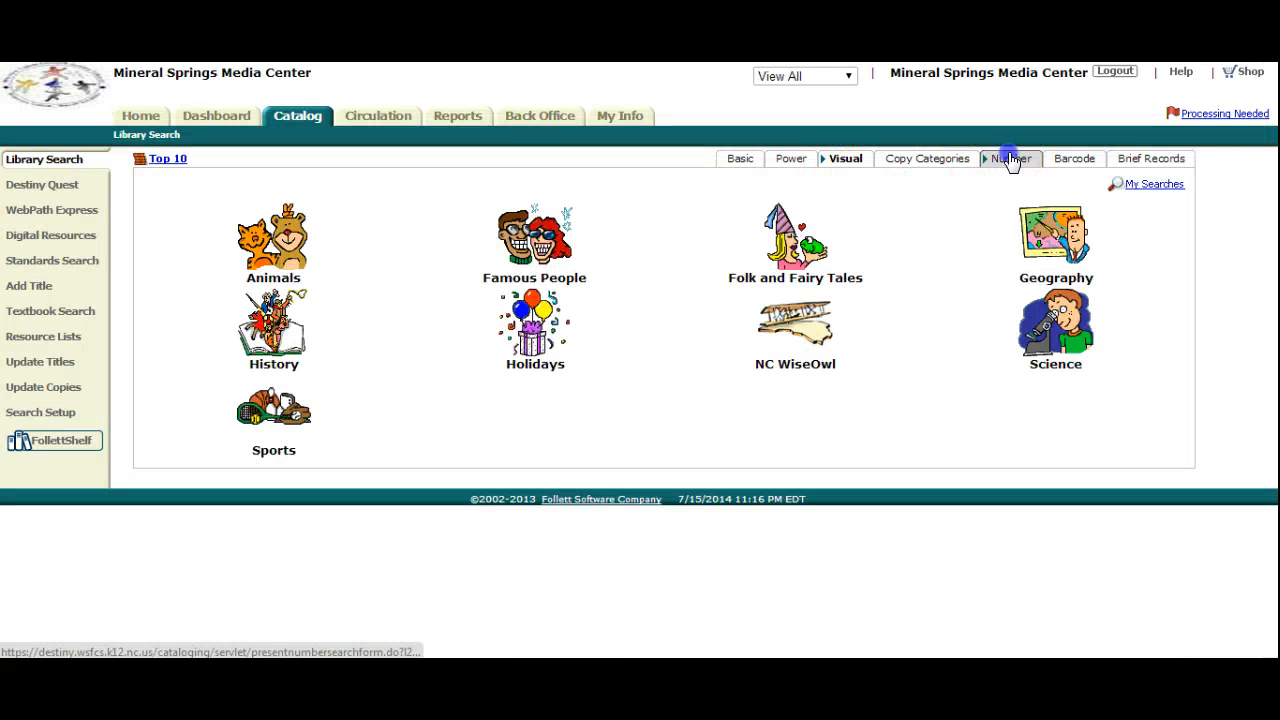
click(1068, 178)
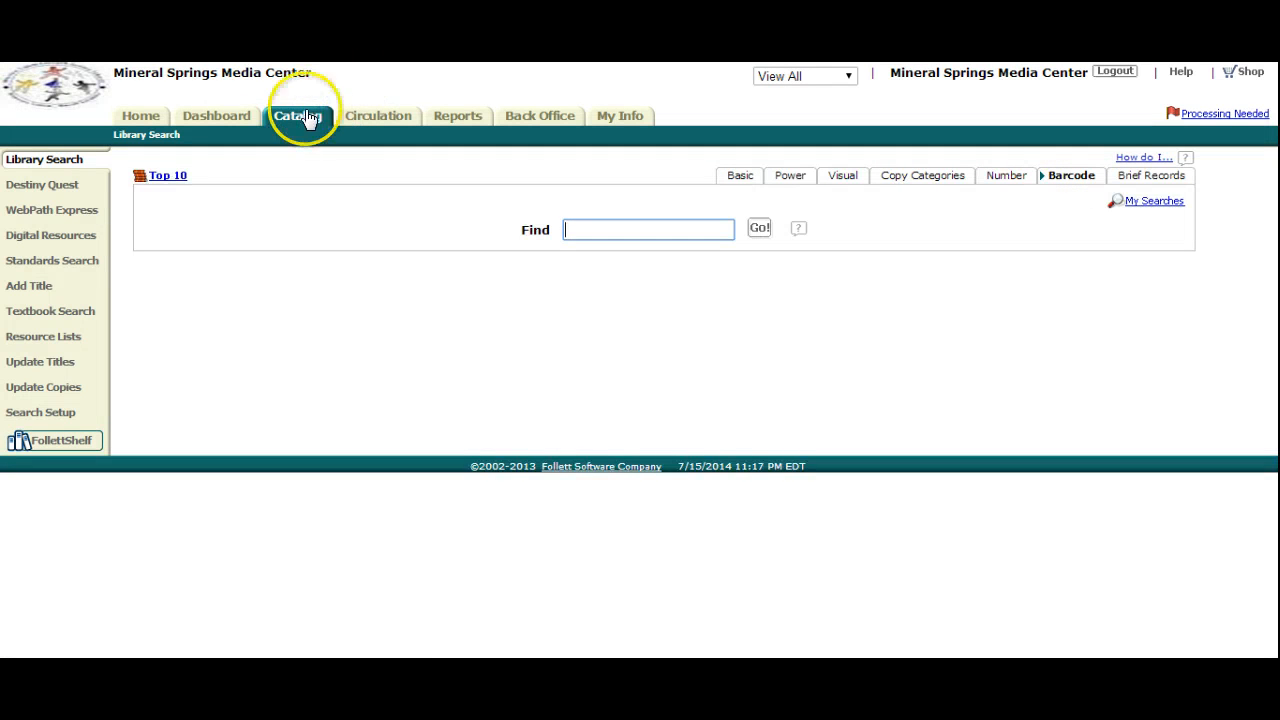
click(56, 182)
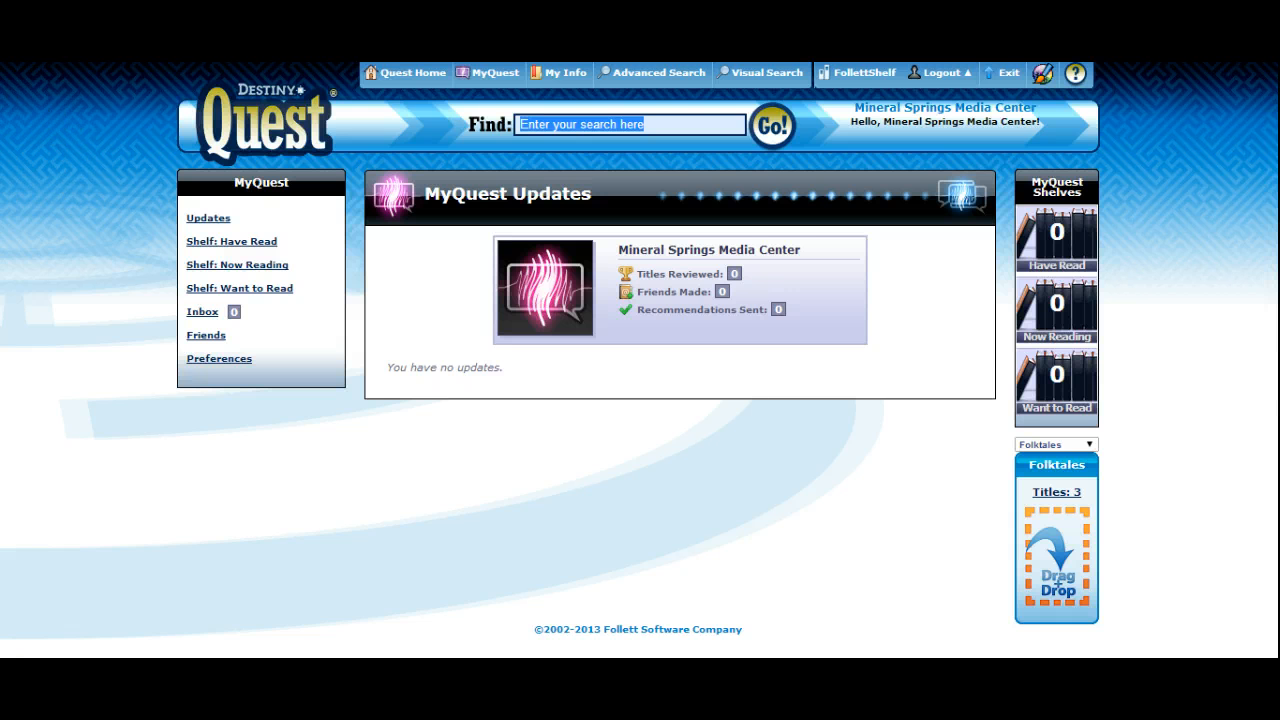
key(alt+Left)
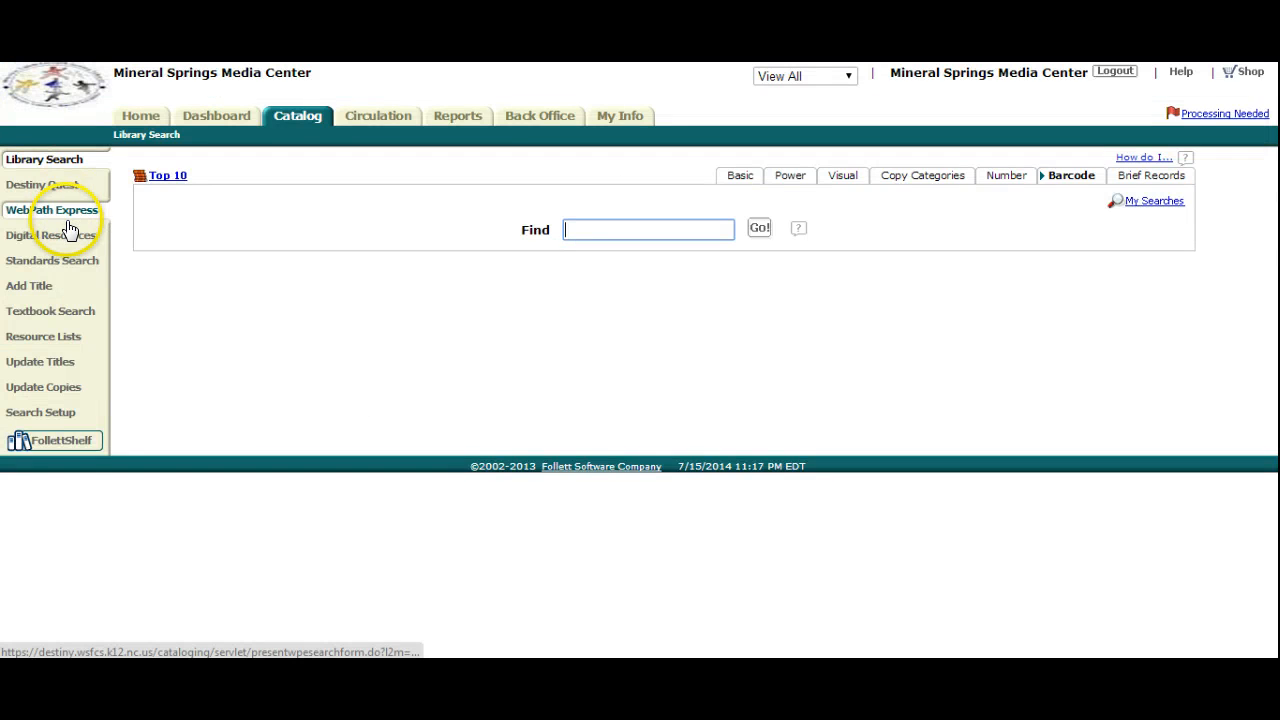
- Open WebPath Express, look through its subject categories and expand the Arts subject
click(70, 213)
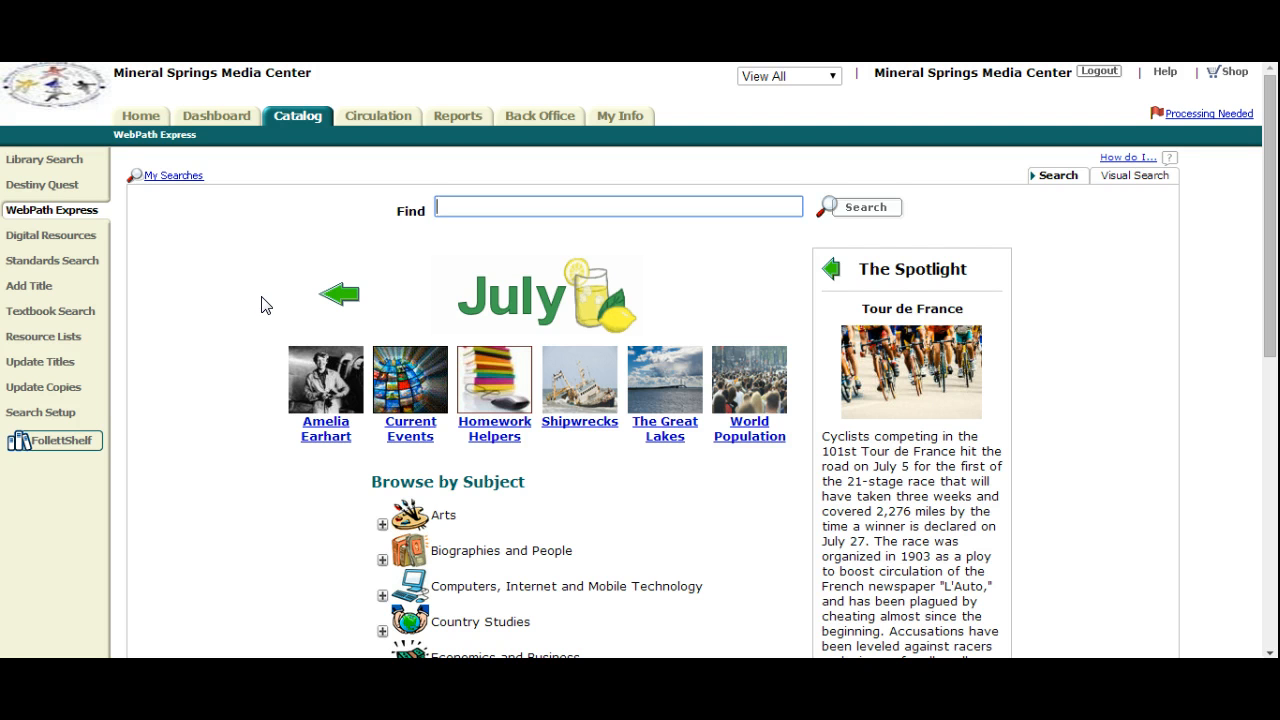
scroll(268, 320, down, 3)
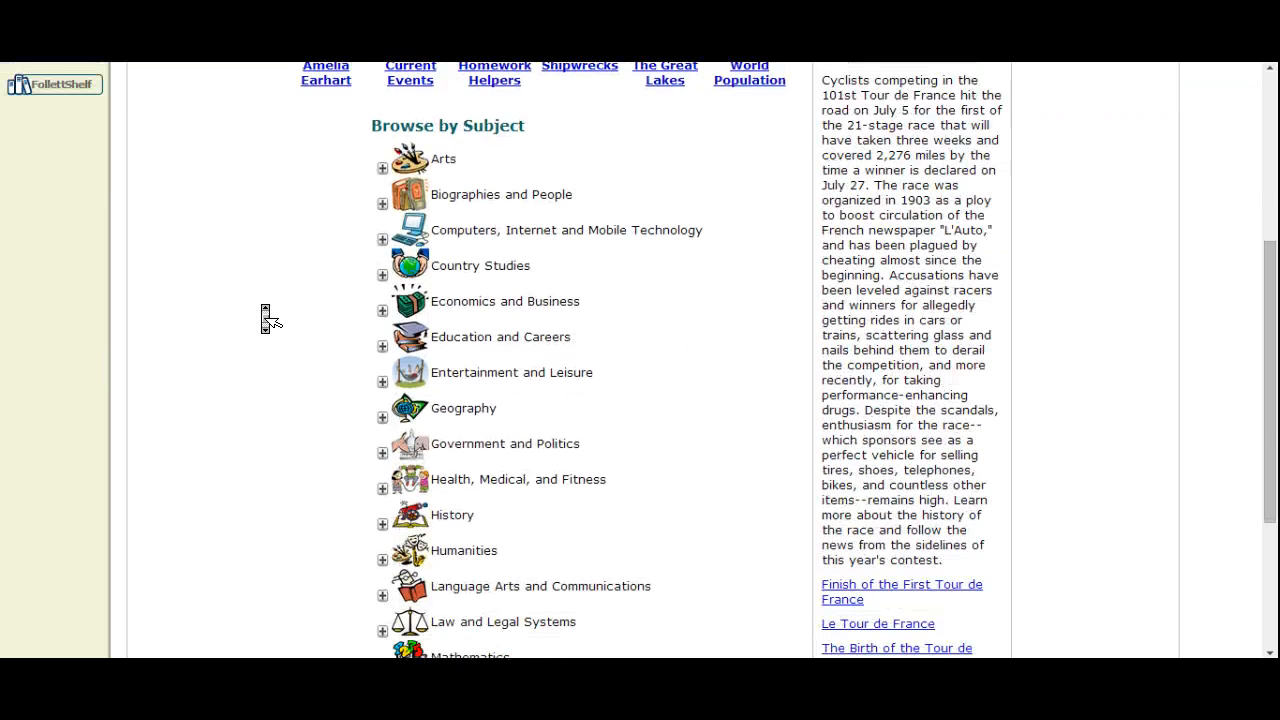
scroll(268, 320, up, 1)
scroll(268, 320, up, 1)
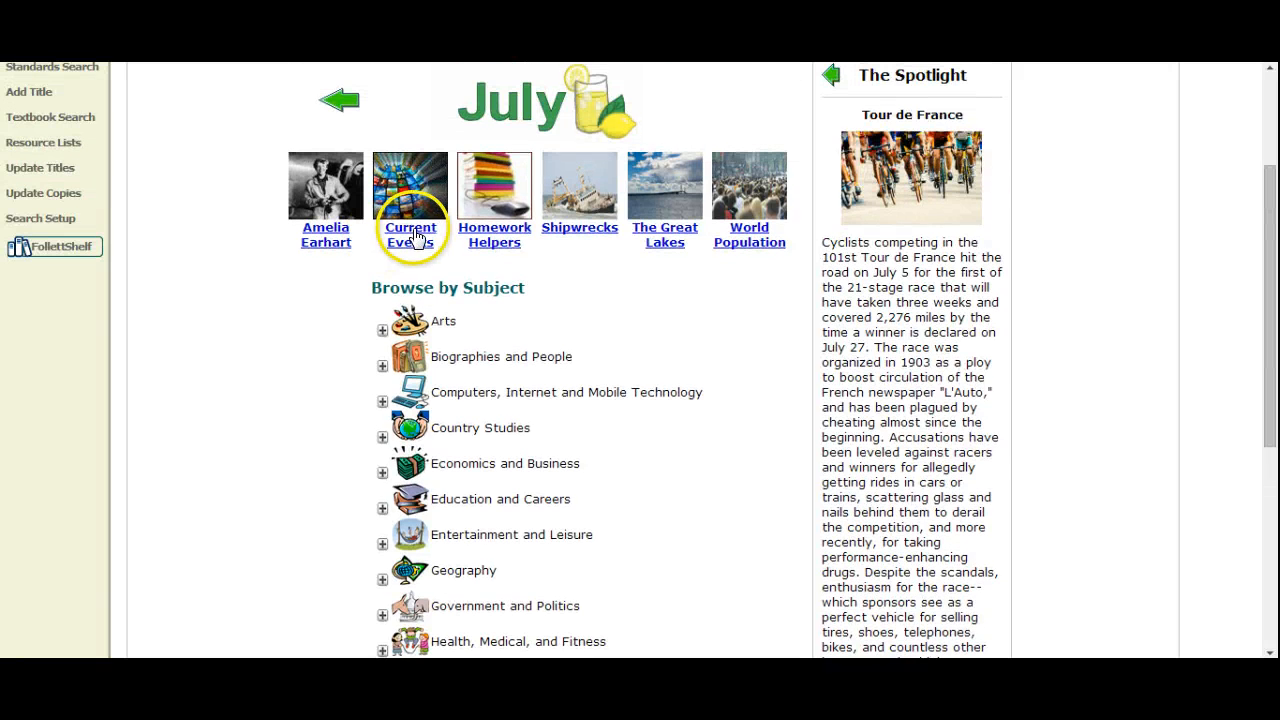
click(380, 330)
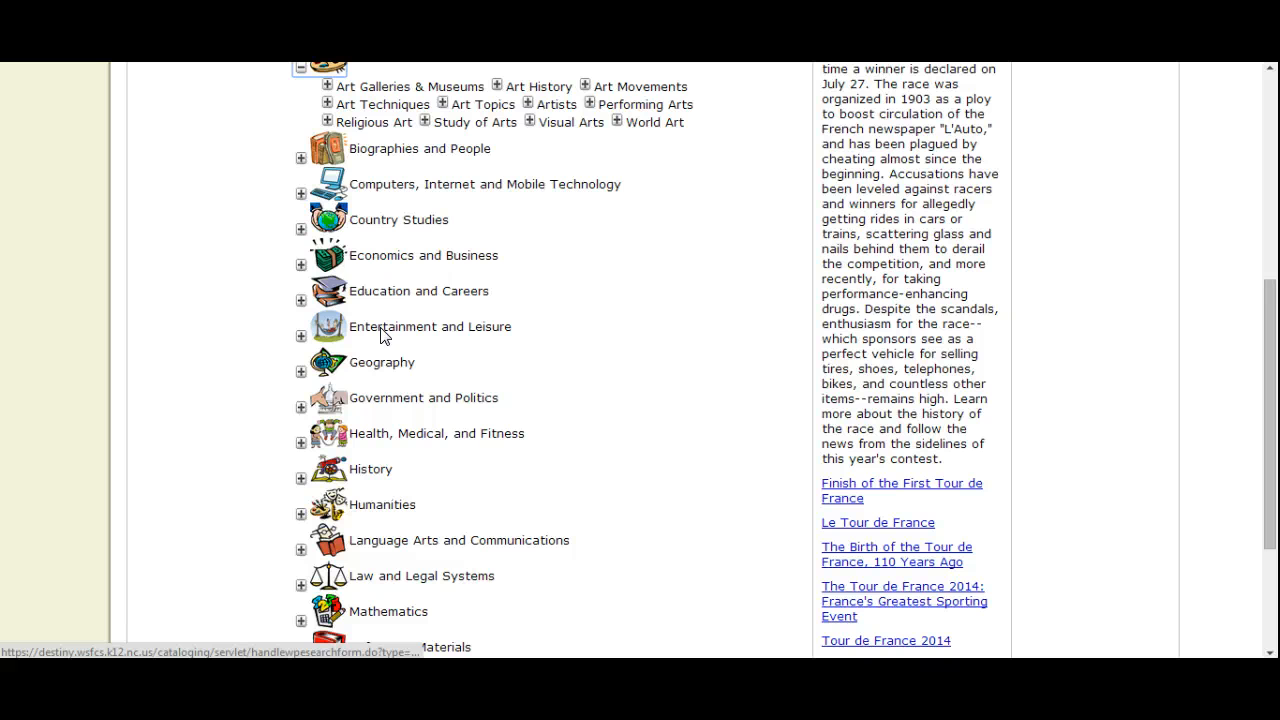
- Search WebPath Express for folktales
scroll(445, 175, up, 2)
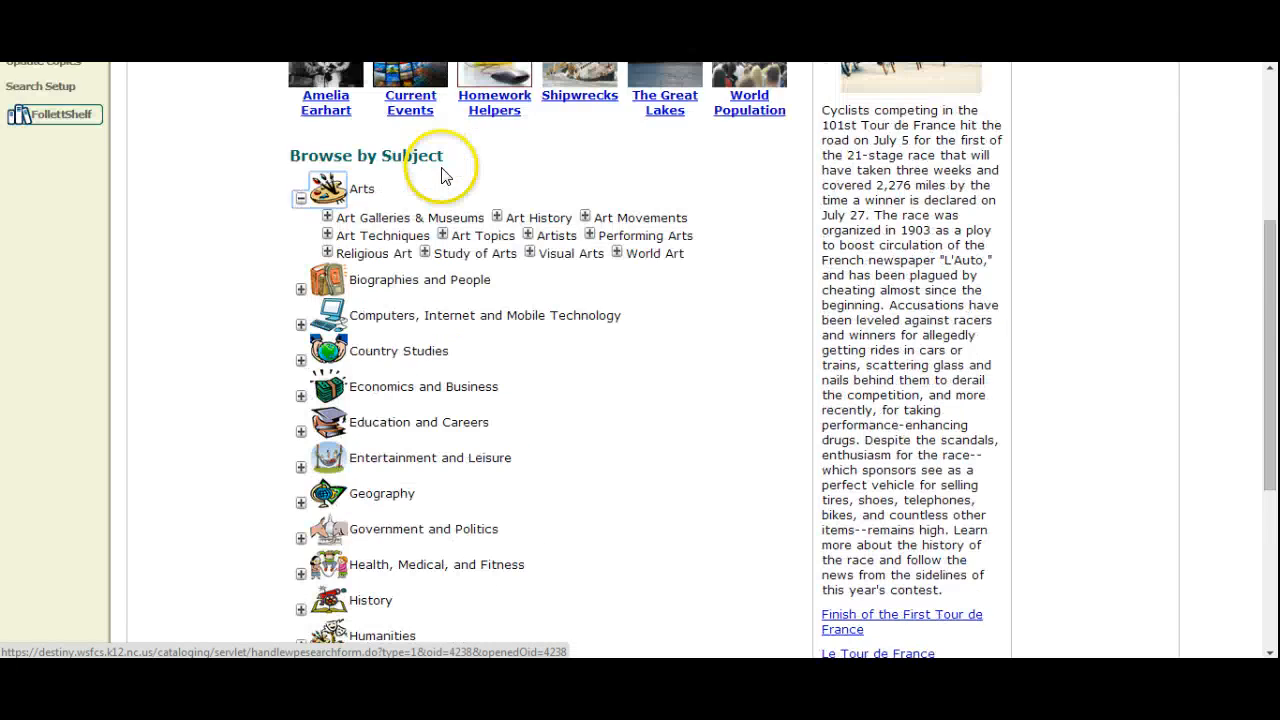
scroll(445, 175, up, 5)
click(455, 190)
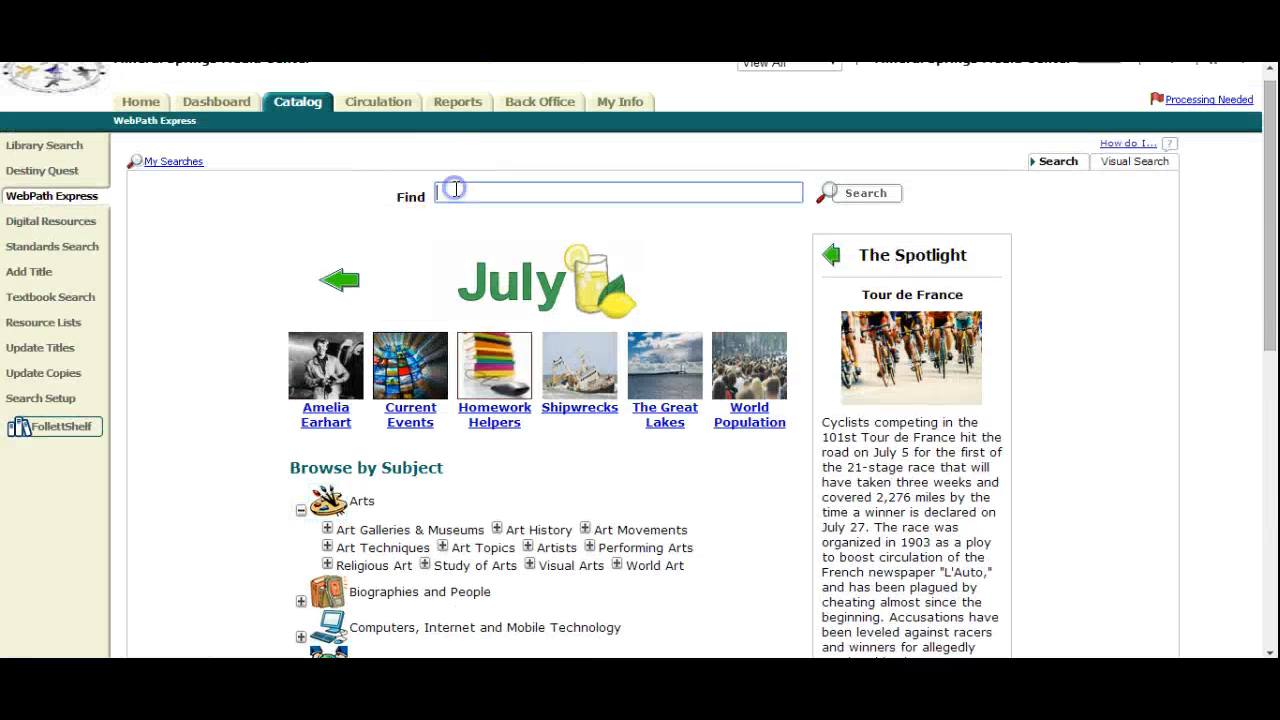
text(fo)
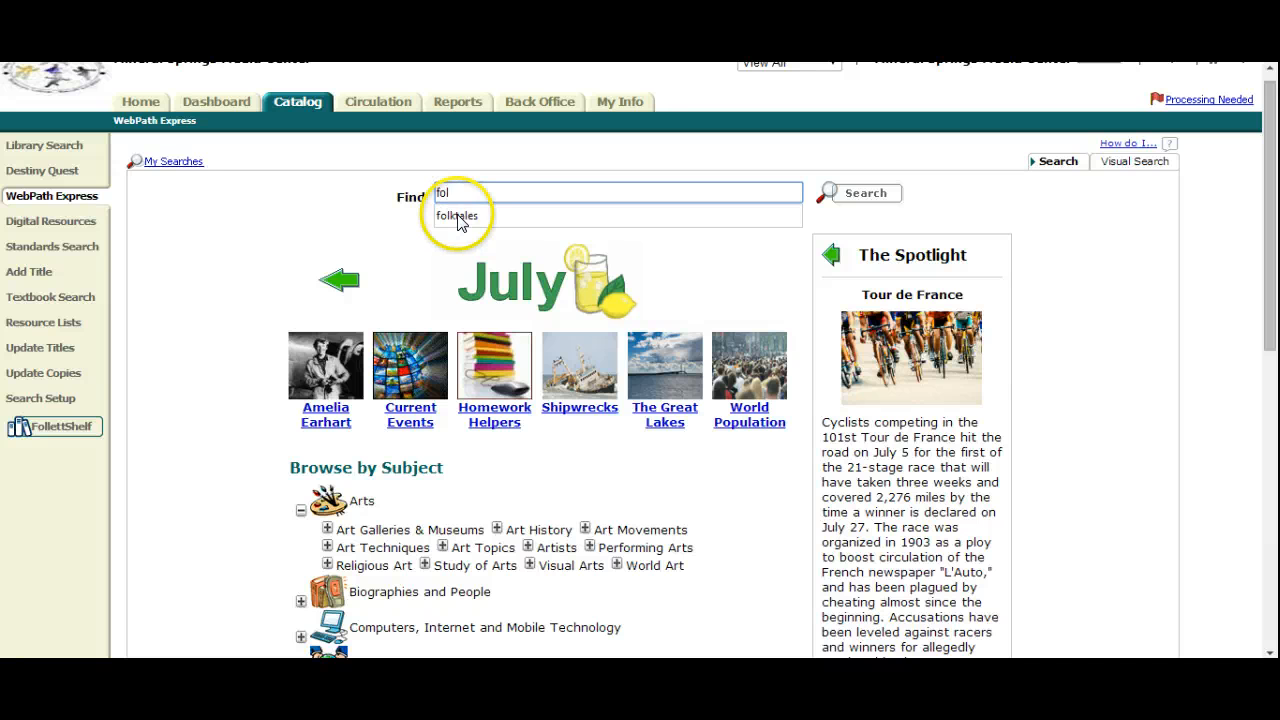
text(les)
click(458, 218)
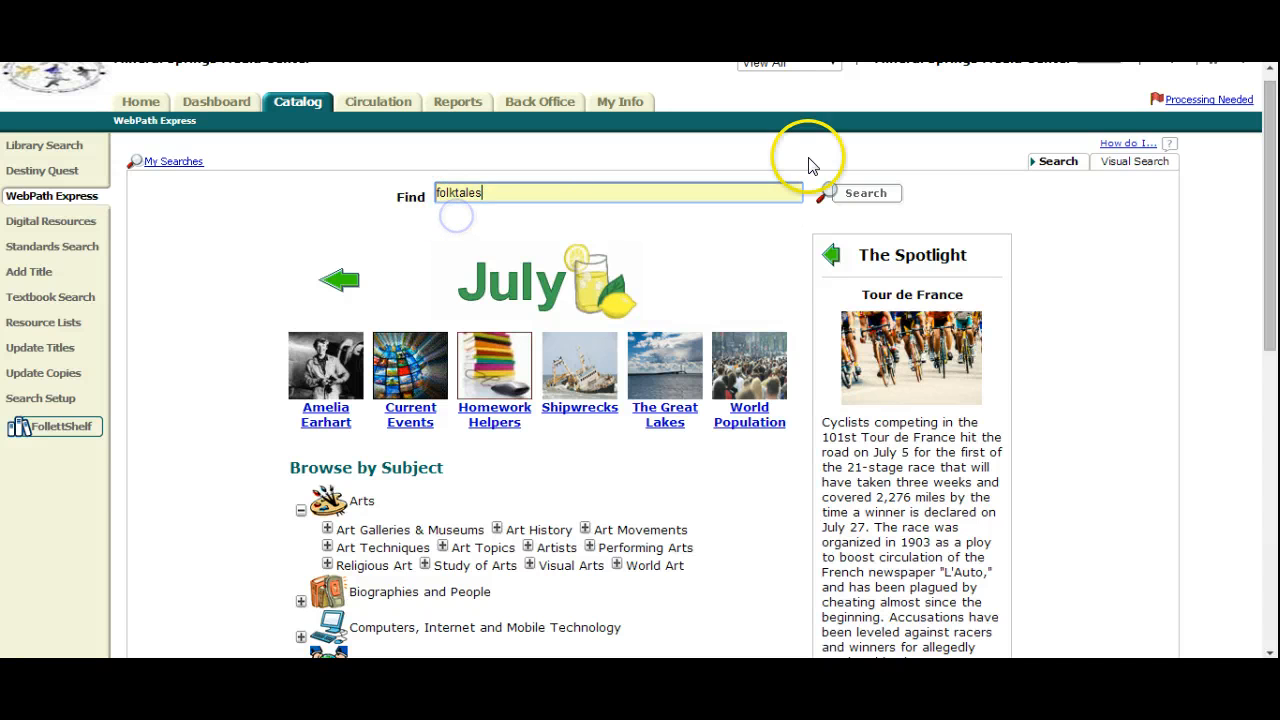
click(882, 194)
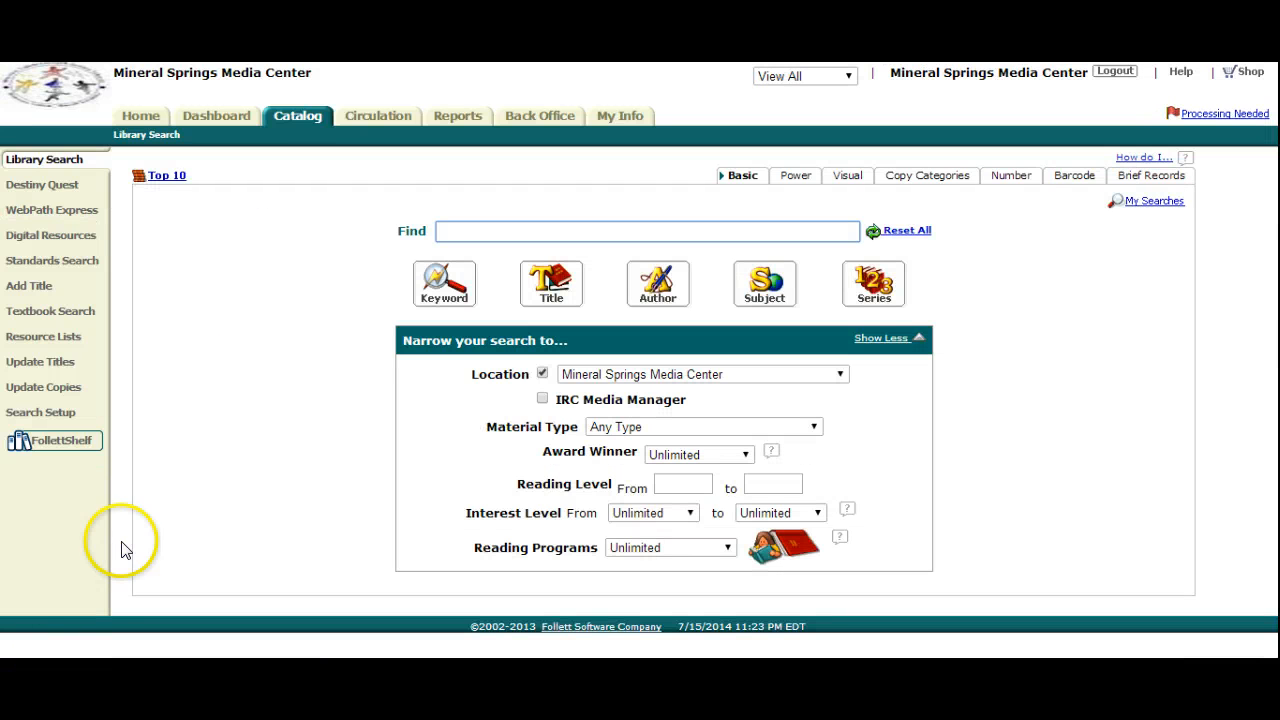
- Open the Folktales list from the saved resource lists to view its library materials
click(55, 340)
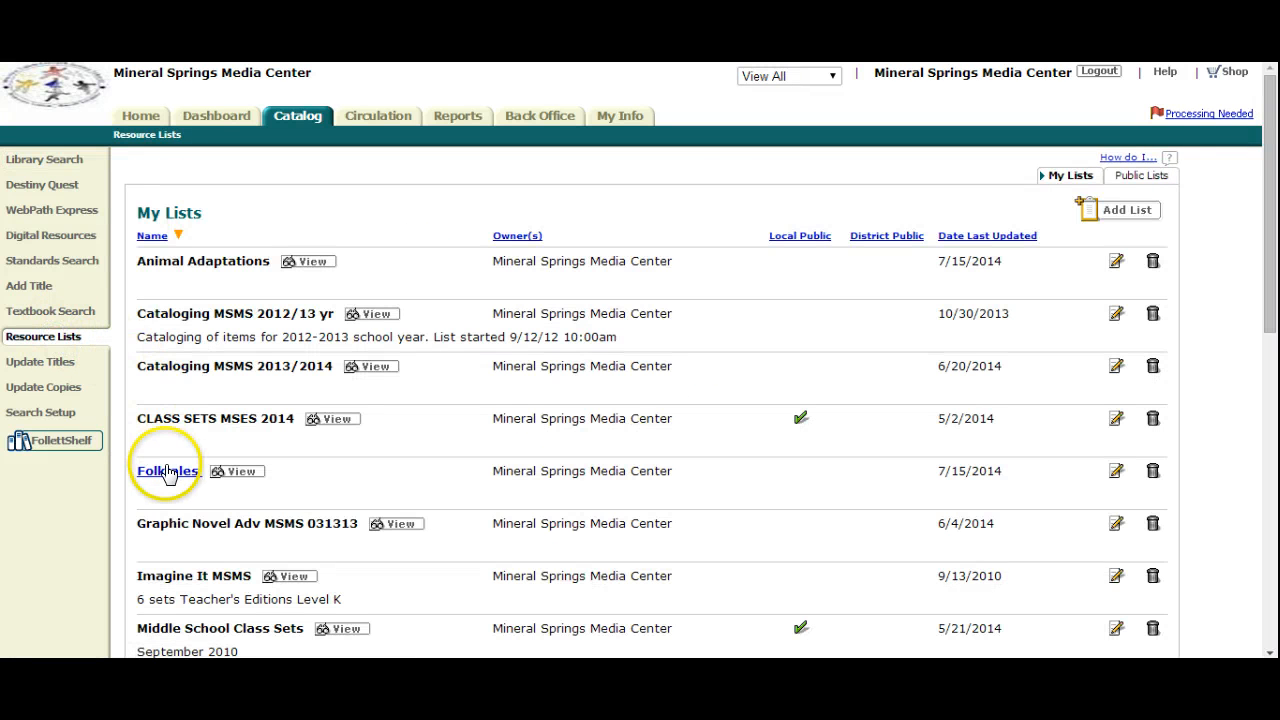
click(168, 472)
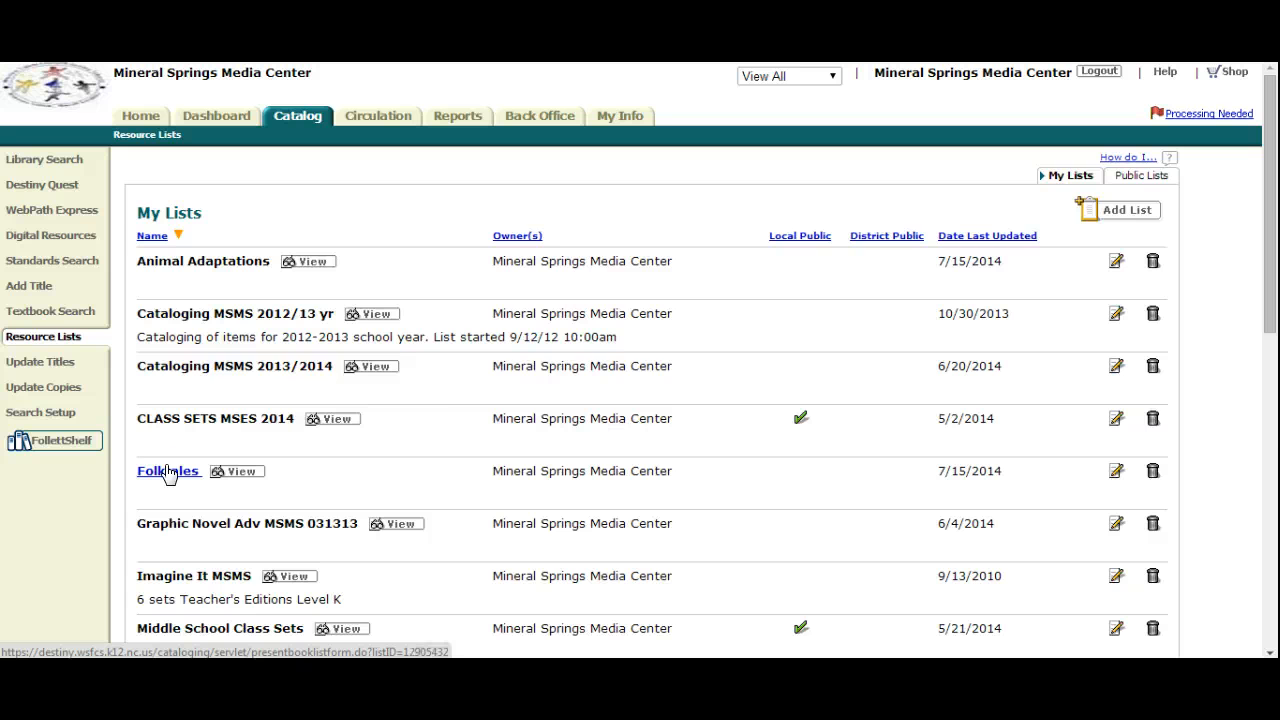
click(168, 472)
click(456, 290)
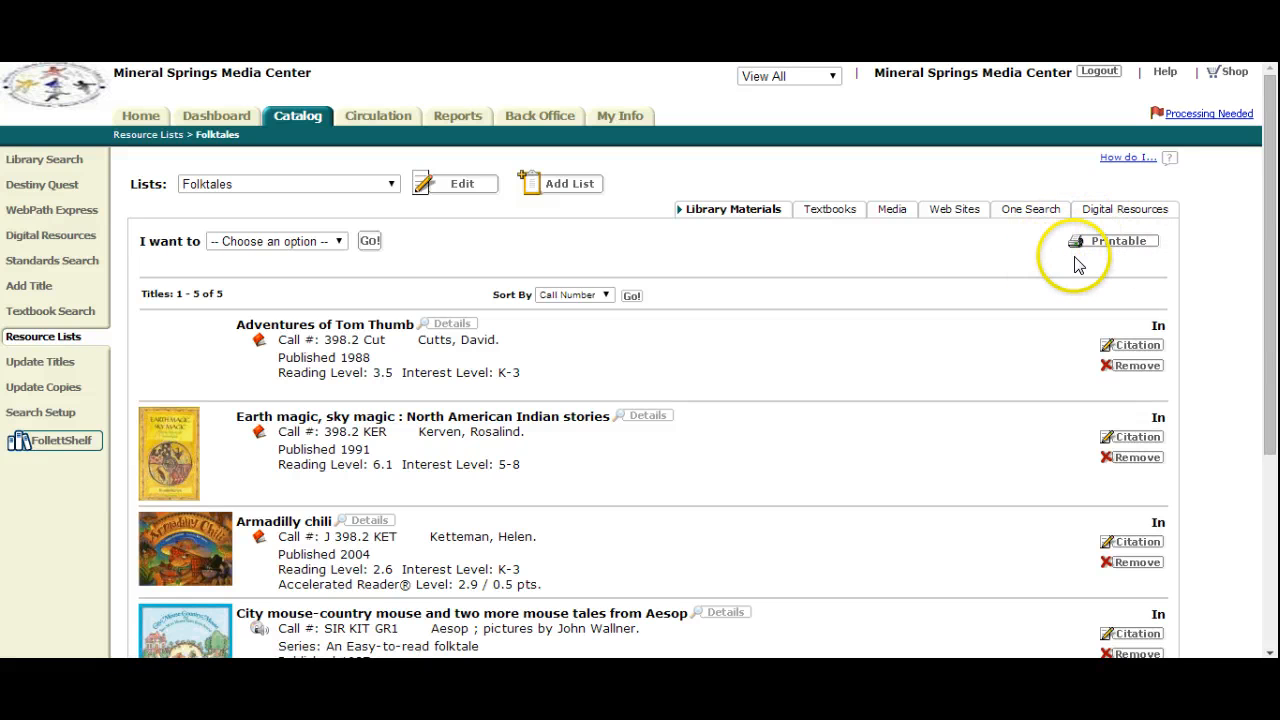
- View the Media, Web Sites and One Search items saved in the Folktales list
click(884, 212)
click(957, 212)
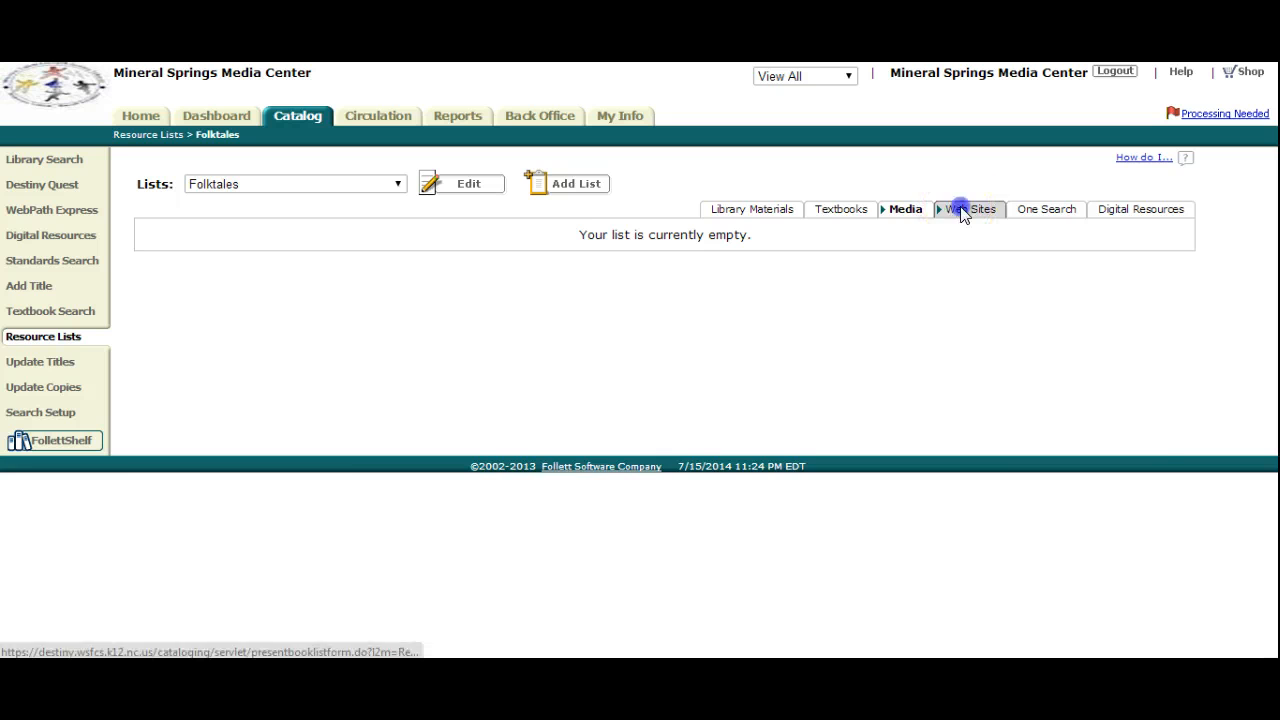
click(1018, 218)
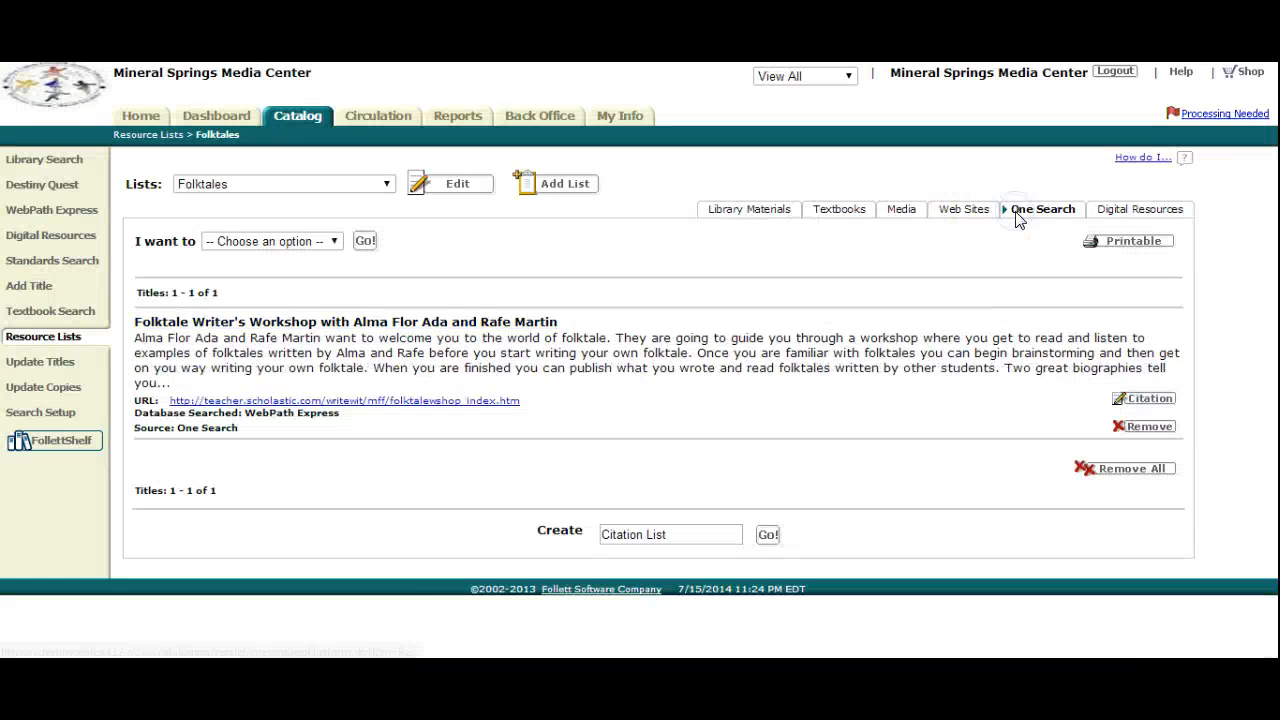